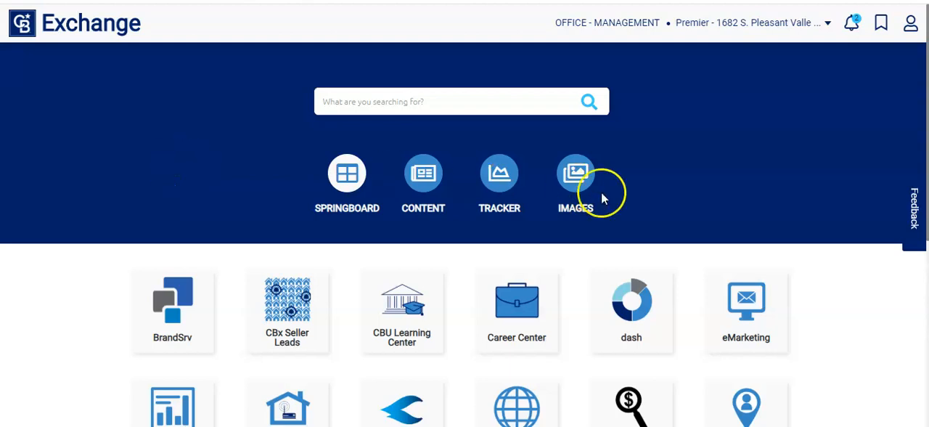
Open eMarketing from the Exchange home page and browse the eNewsletters designs in the Design Gallery
{"action": "left_click", "coordinate": [747, 311]}
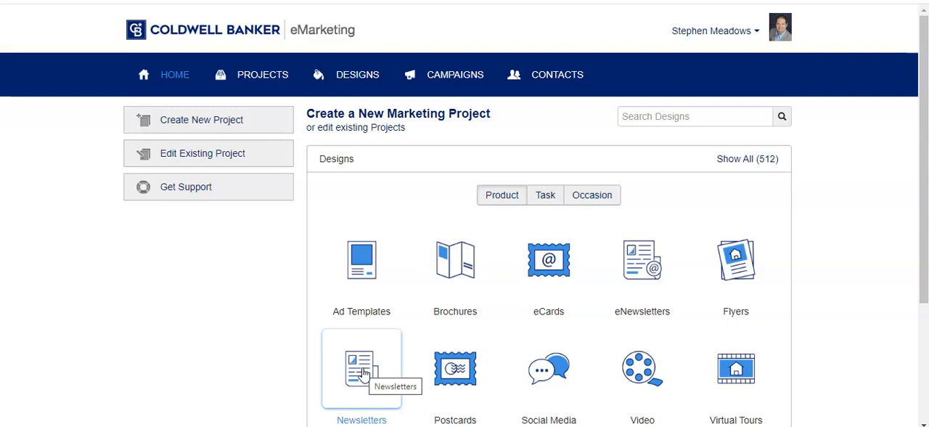
{"action": "left_click", "coordinate": [644, 271]}
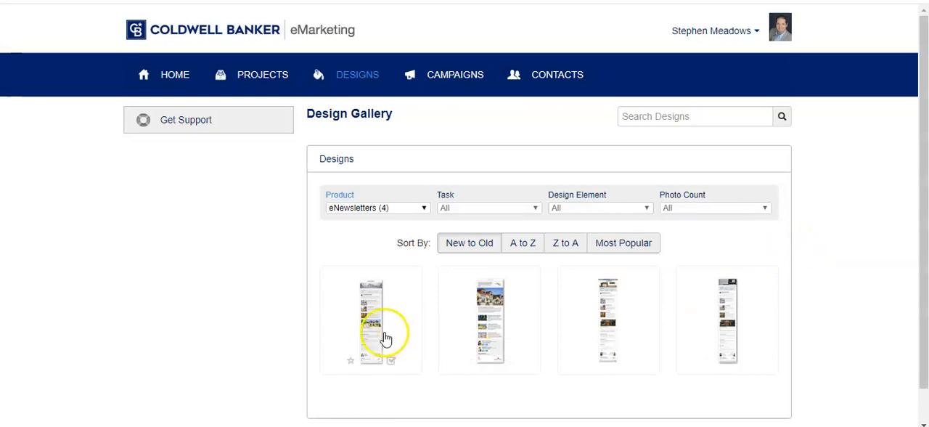
{"action": "scroll", "coordinate": [798, 321], "scroll_direction": "down", "scroll_amount": 1}
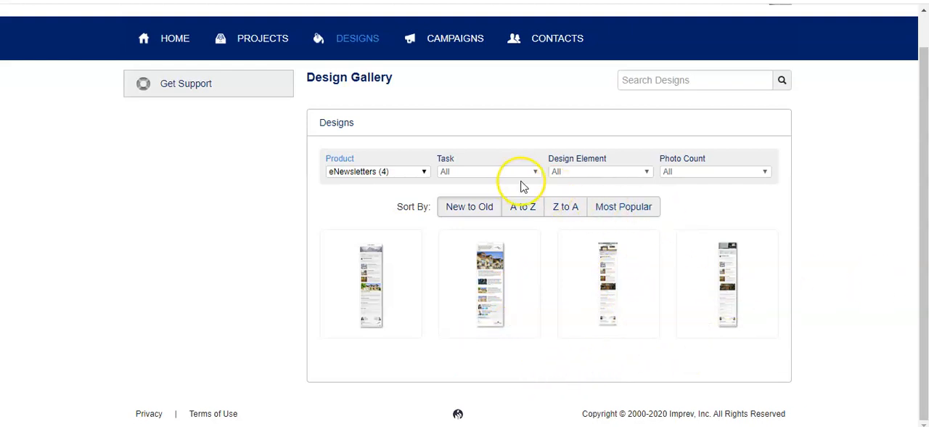
Examine the Design Element and Task filter options available for the eNewsletter designs
{"action": "left_click", "coordinate": [586, 176]}
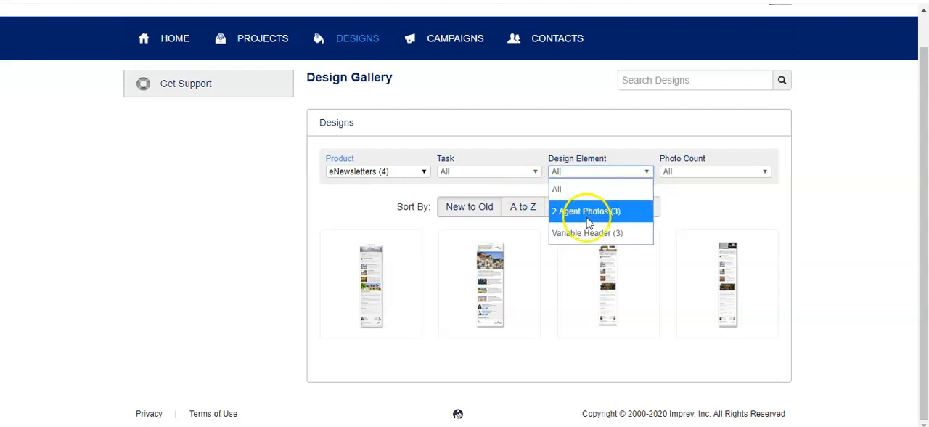
{"action": "left_click", "coordinate": [473, 174]}
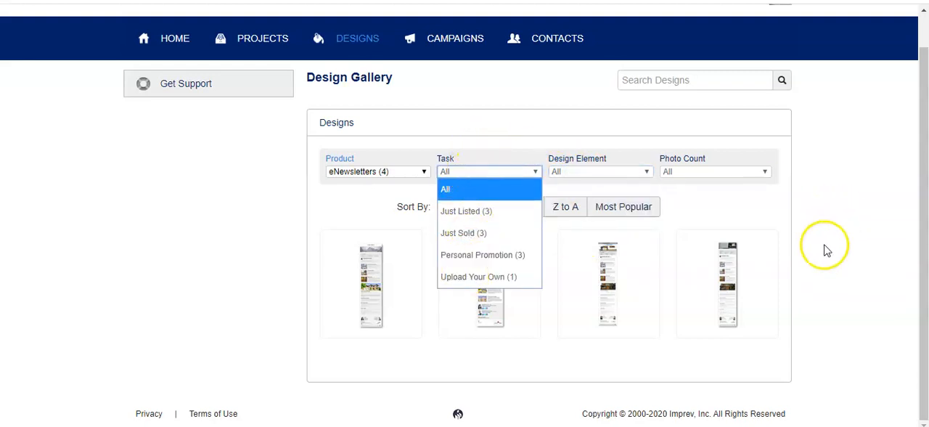
{"action": "left_click", "coordinate": [810, 263]}
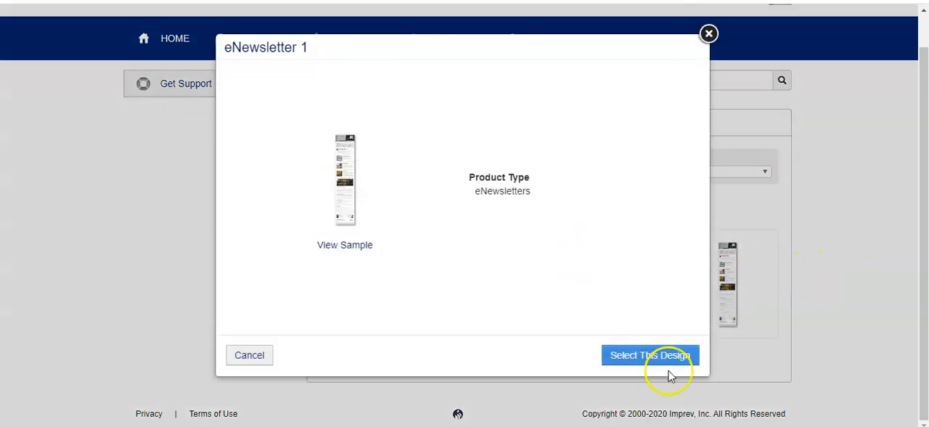
Start a new project from the eNewsletter 1 design and review its project name field and project folder options
{"action": "left_click", "coordinate": [658, 362]}
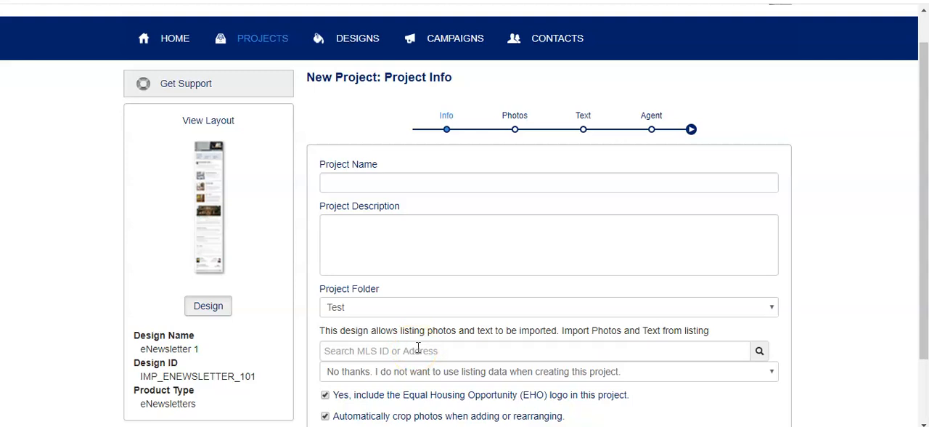
{"action": "left_click", "coordinate": [370, 179]}
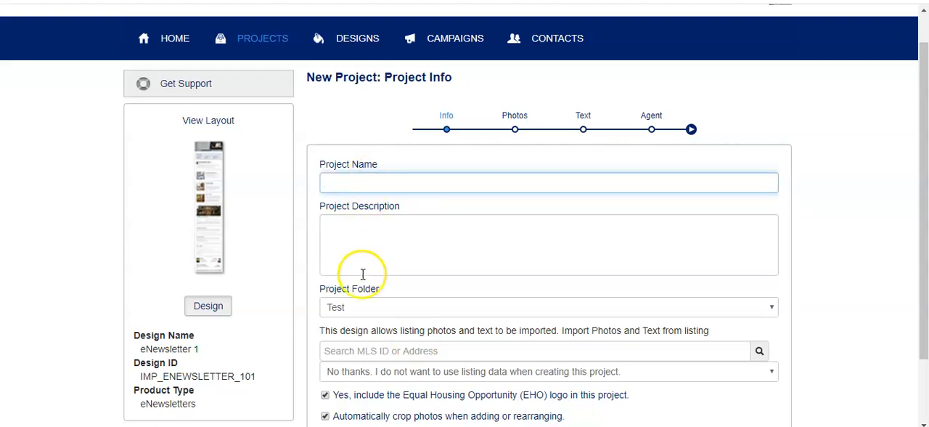
{"action": "left_click", "coordinate": [360, 313]}
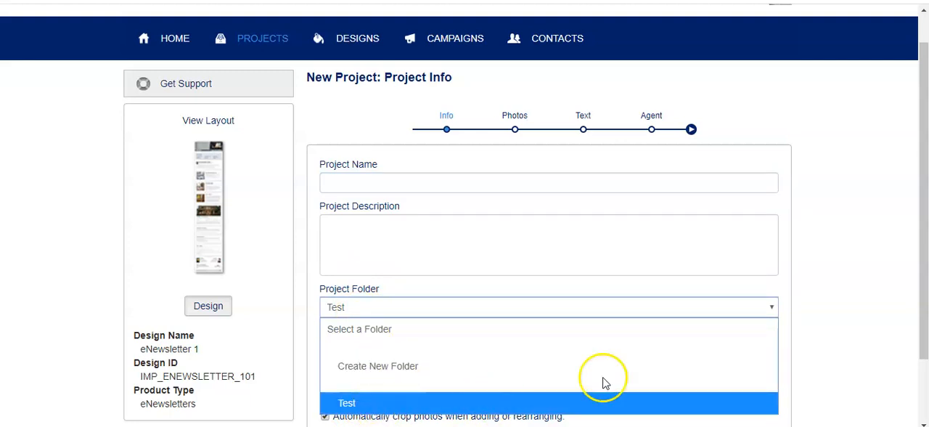
{"action": "left_click", "coordinate": [832, 310]}
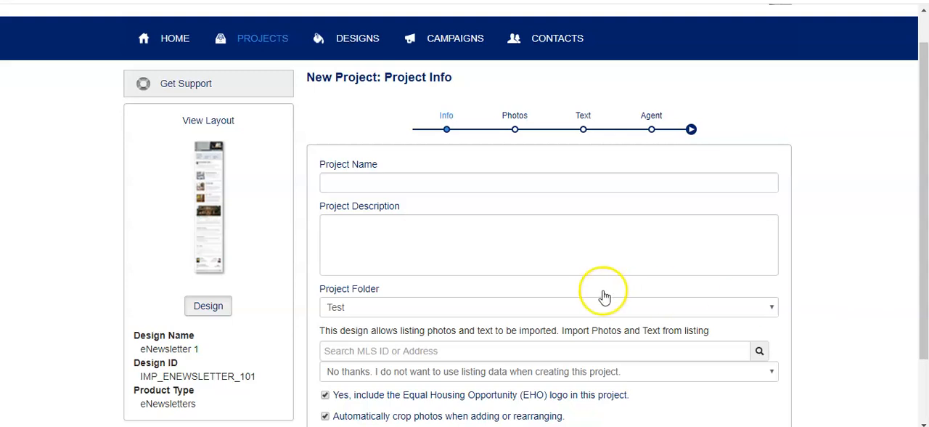
{"action": "left_click", "coordinate": [586, 307]}
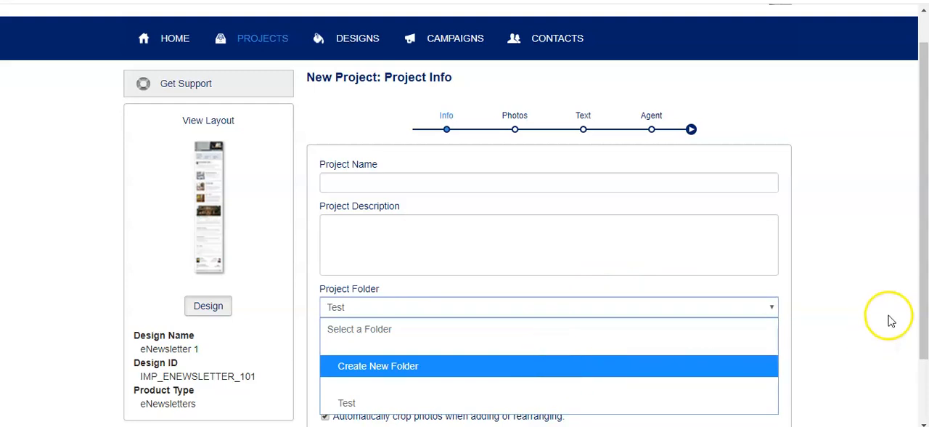
{"action": "left_click", "coordinate": [855, 306]}
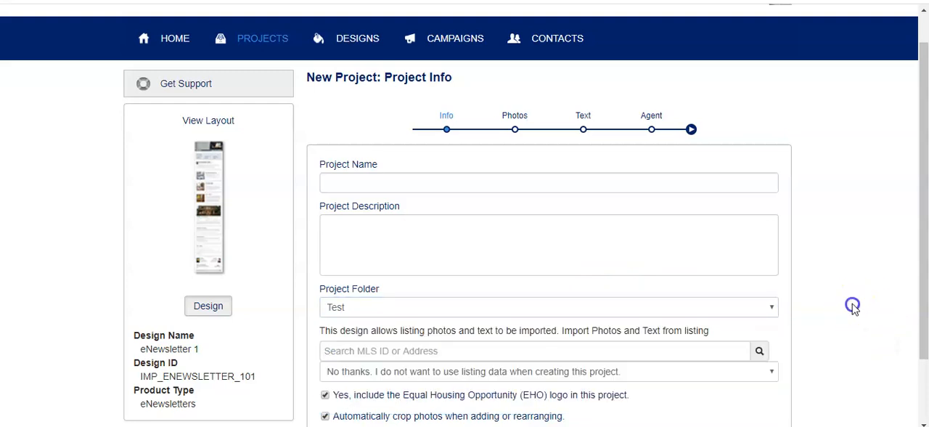
Leave the new project form and open the existing eNewsletter project from the recent projects
{"action": "left_click", "coordinate": [265, 40]}
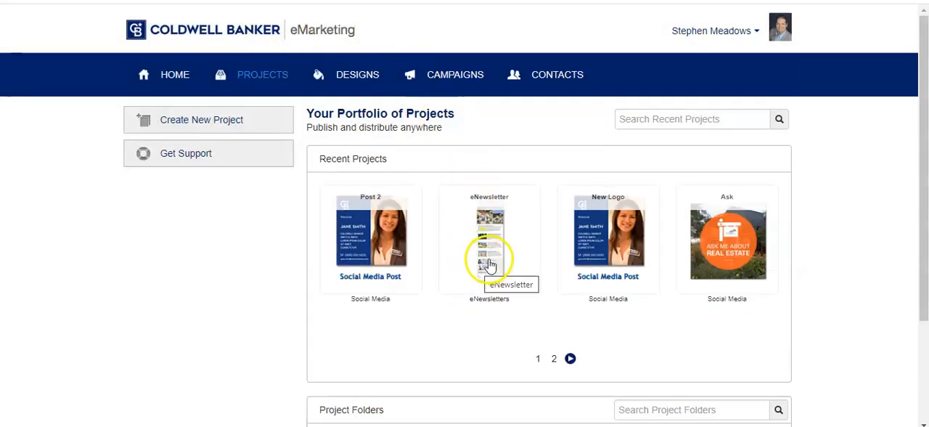
{"action": "left_click", "coordinate": [168, 77]}
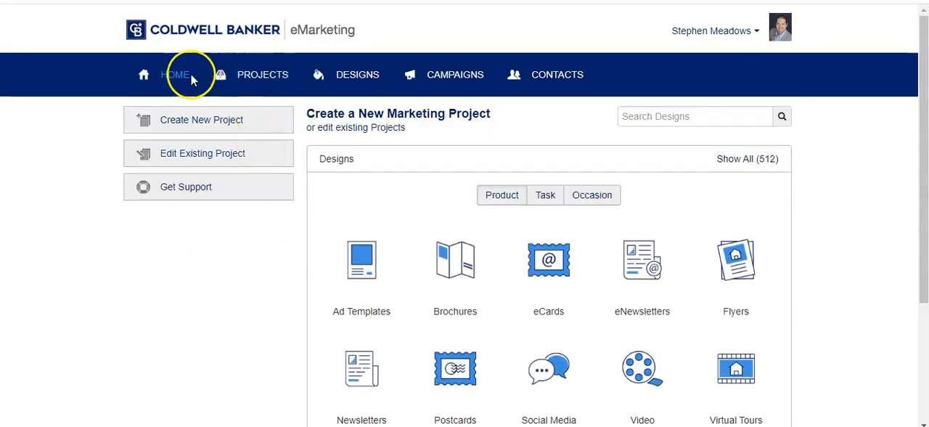
{"action": "left_click", "coordinate": [264, 76]}
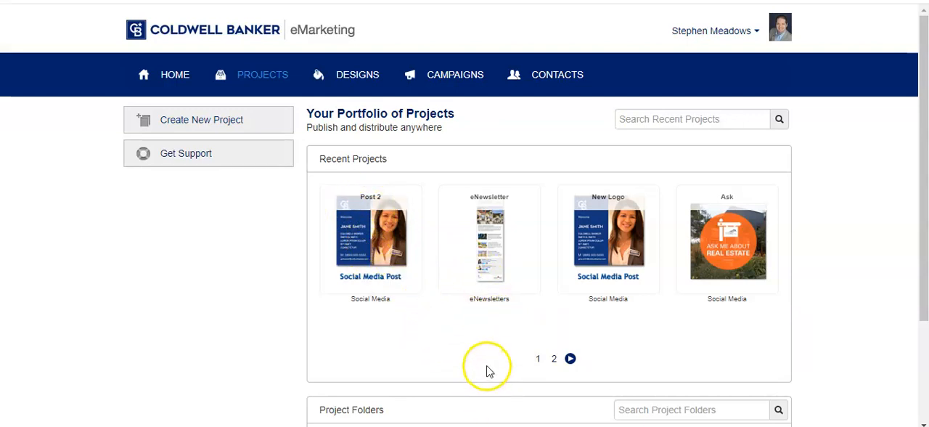
{"action": "left_click", "coordinate": [488, 249]}
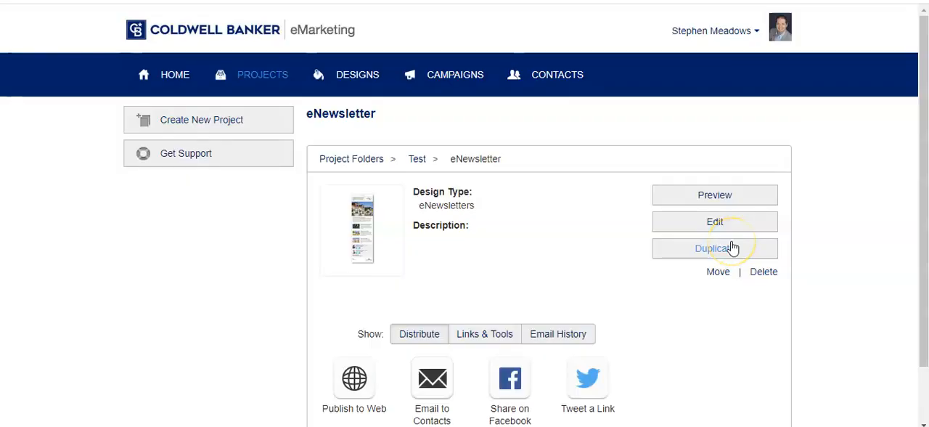
Preview the eNewsletter project, examine its intro text, linked lead image, articles and agent footer, and close the preview
{"action": "left_click", "coordinate": [708, 200]}
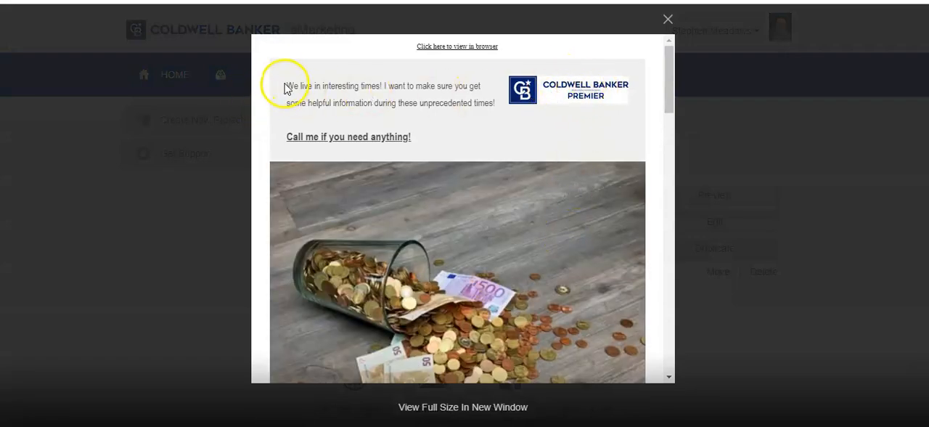
{"action": "left_click_drag", "start_coordinate": [286, 85], "coordinate": [481, 109]}
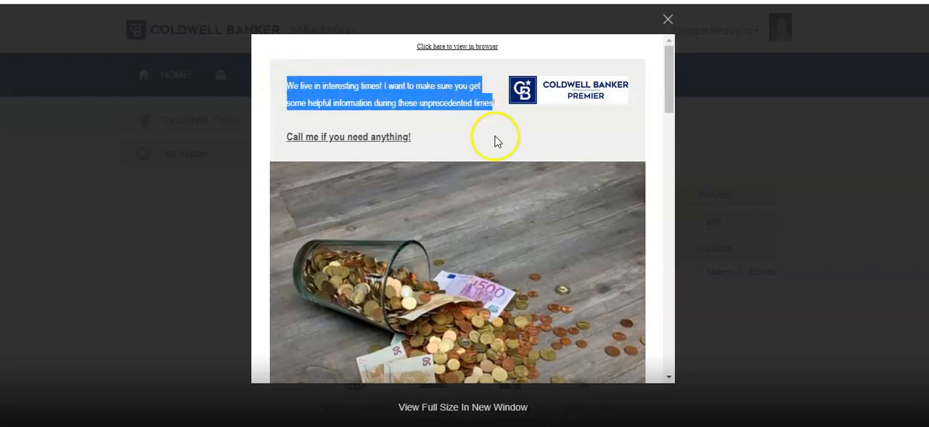
{"action": "left_click", "coordinate": [485, 127]}
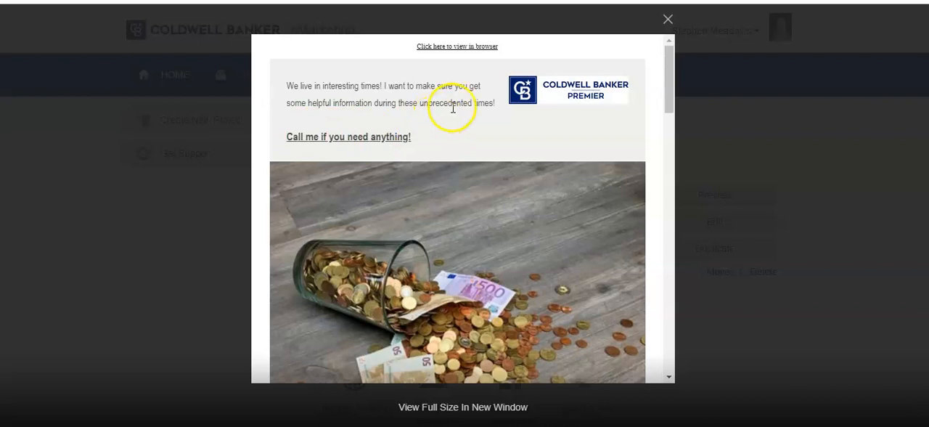
{"action": "scroll", "coordinate": [453, 107], "scroll_direction": "down", "scroll_amount": 1}
{"action": "scroll", "coordinate": [452, 107], "scroll_direction": "down", "scroll_amount": 4}
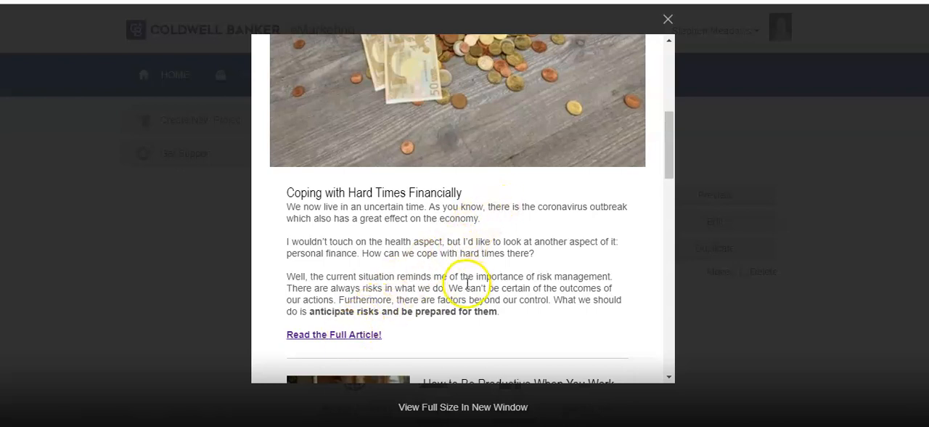
{"action": "scroll", "coordinate": [460, 362], "scroll_direction": "up", "scroll_amount": 3}
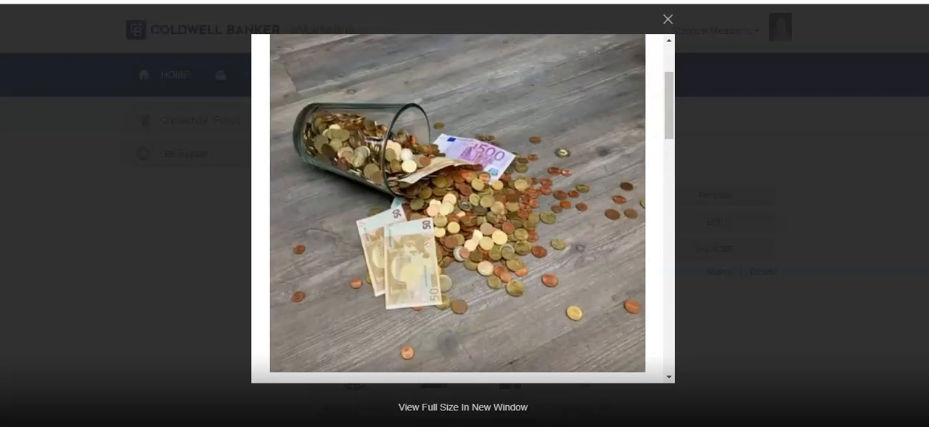
{"action": "left_click", "coordinate": [439, 196]}
{"action": "scroll", "coordinate": [508, 244], "scroll_direction": "down", "scroll_amount": 5}
{"action": "scroll", "coordinate": [506, 249], "scroll_direction": "down", "scroll_amount": 3}
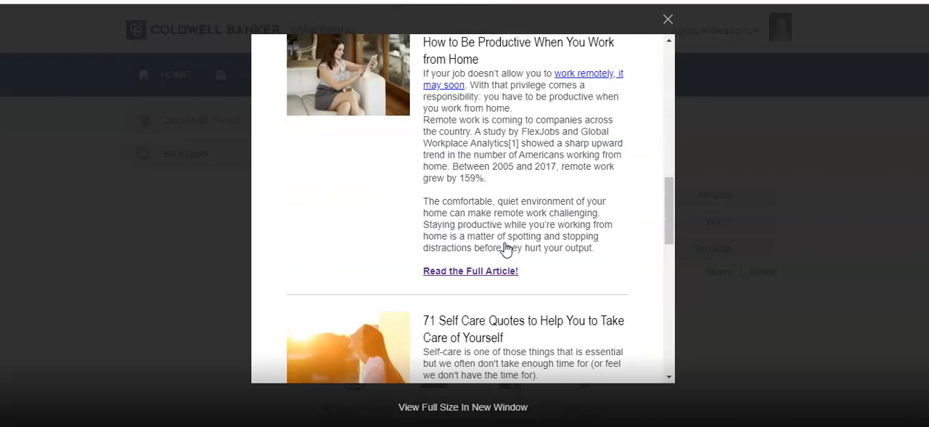
{"action": "scroll", "coordinate": [501, 228], "scroll_direction": "up", "scroll_amount": 4}
{"action": "scroll", "coordinate": [498, 225], "scroll_direction": "down", "scroll_amount": 7}
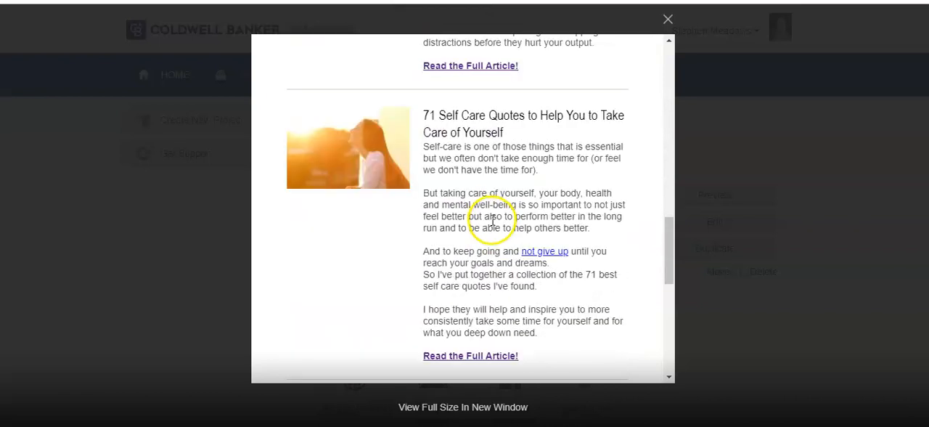
{"action": "scroll", "coordinate": [492, 222], "scroll_direction": "down", "scroll_amount": 5}
{"action": "scroll", "coordinate": [487, 224], "scroll_direction": "up", "scroll_amount": 1}
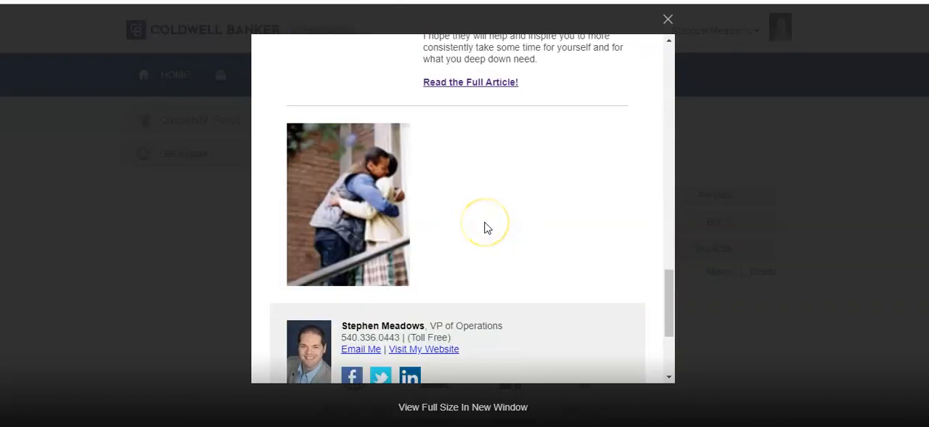
{"action": "scroll", "coordinate": [485, 229], "scroll_direction": "down", "scroll_amount": 2}
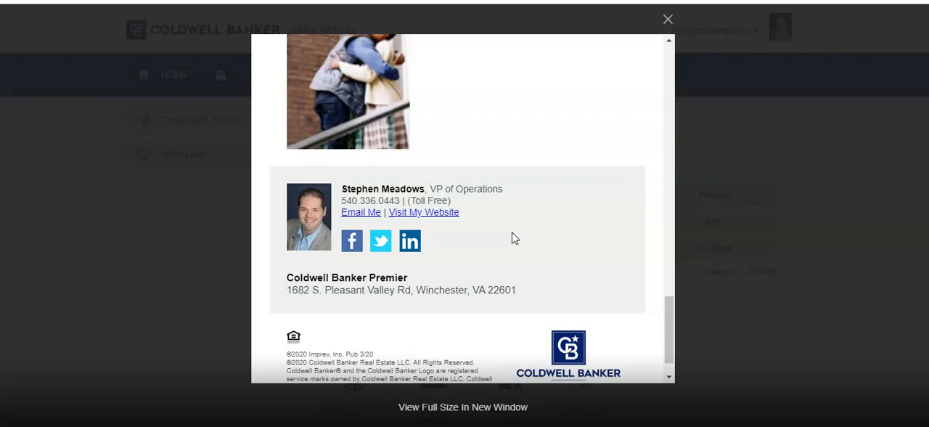
{"action": "left_click", "coordinate": [668, 20]}
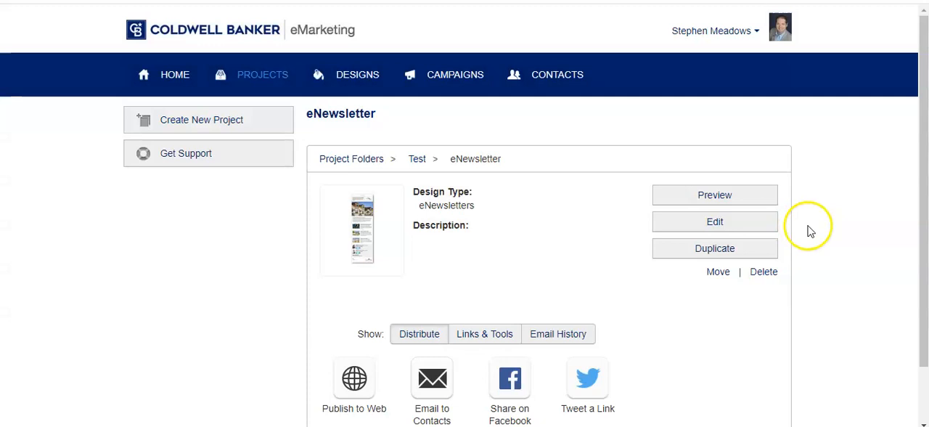
Open the eNewsletter project for editing, save the project info unchanged, and go to its Photos stage
{"action": "left_click", "coordinate": [711, 228]}
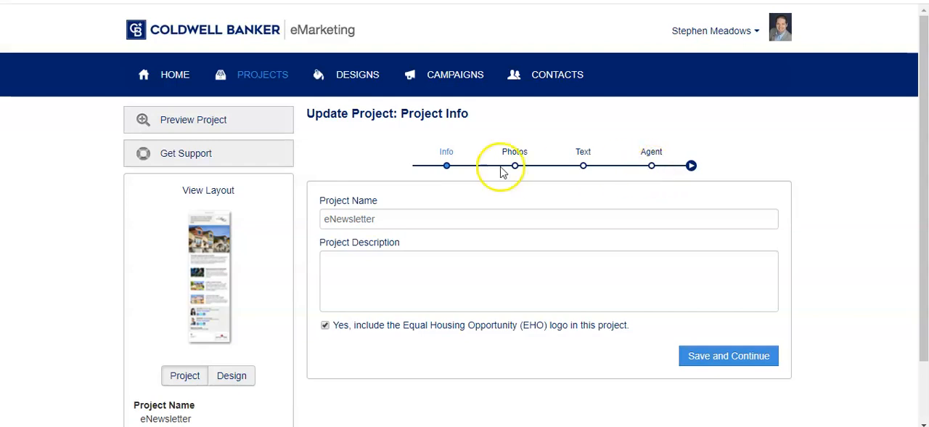
{"action": "left_click", "coordinate": [729, 355]}
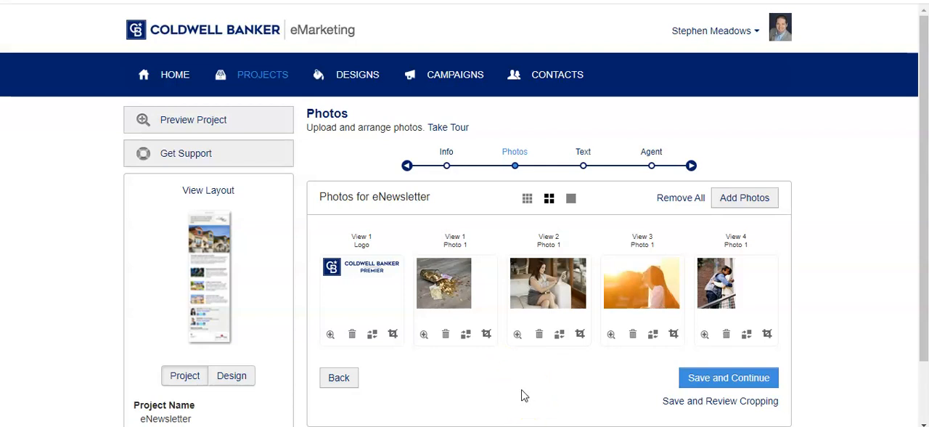
{"action": "left_click", "coordinate": [582, 166]}
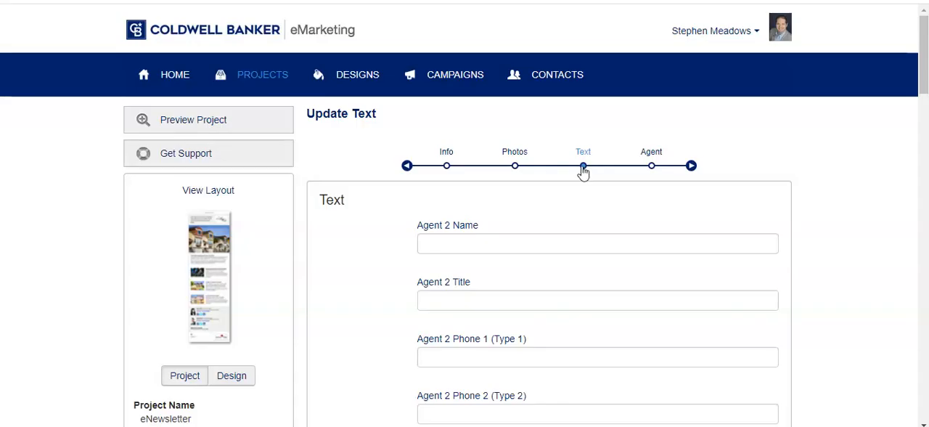
{"action": "left_click", "coordinate": [516, 167]}
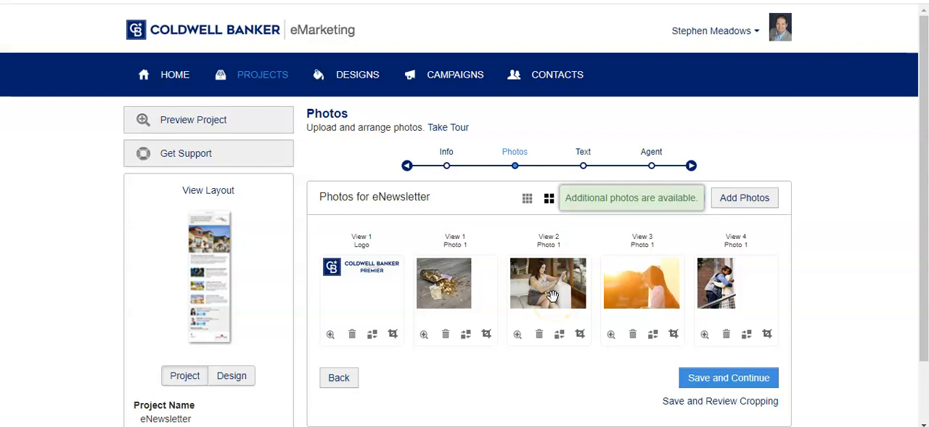
Start replacing the View 2 Photo 1 image with one from the stock photos
{"action": "left_click", "coordinate": [559, 336]}
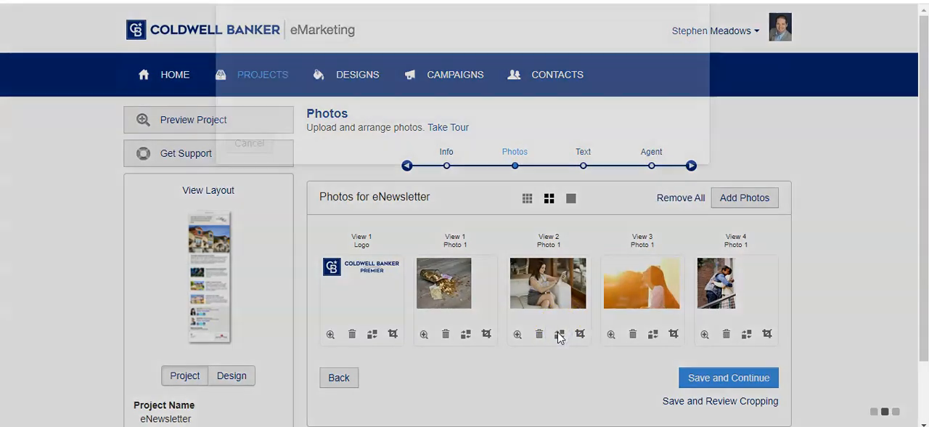
{"action": "left_click", "coordinate": [708, 33]}
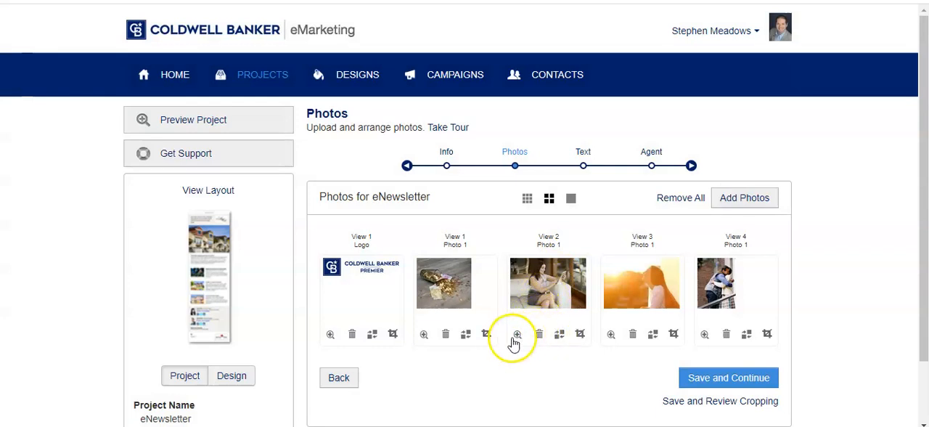
{"action": "left_click", "coordinate": [558, 338]}
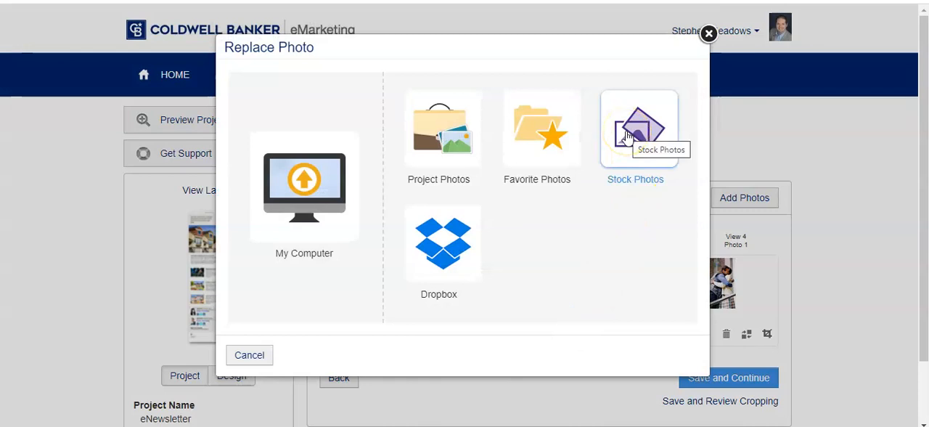
{"action": "left_click", "coordinate": [626, 135]}
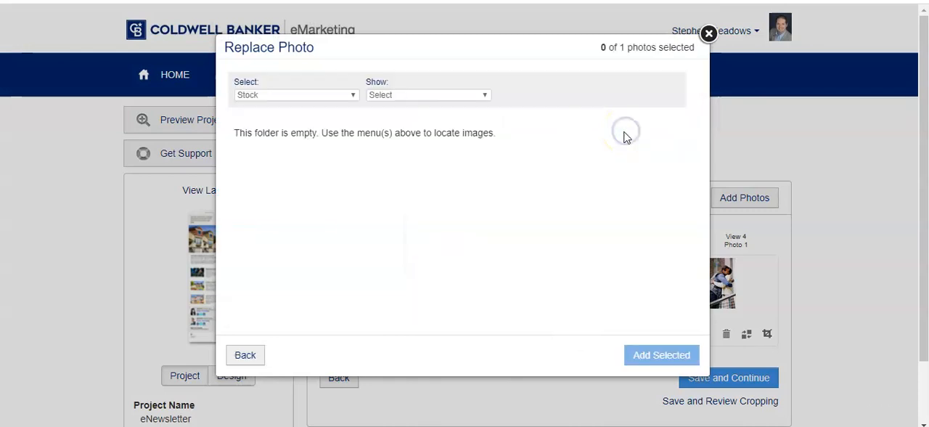
Switch the replacement photo source to Projects and return it to Stock
{"action": "left_click", "coordinate": [330, 98]}
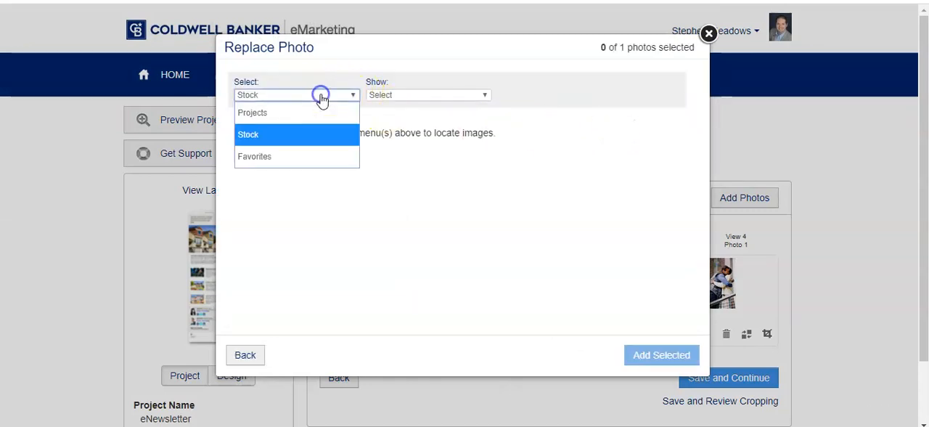
{"action": "left_click", "coordinate": [279, 116]}
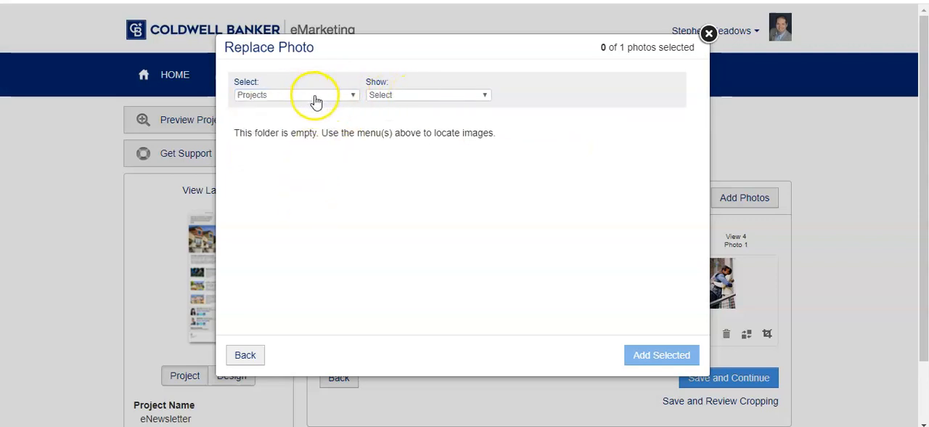
{"action": "left_click", "coordinate": [317, 100]}
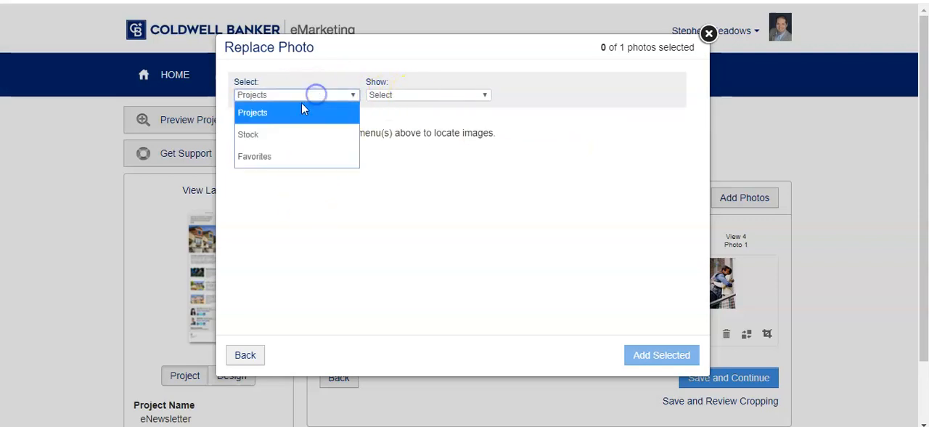
{"action": "left_click", "coordinate": [270, 138]}
Replace the View 2 photo with the seated woman image from Coldwell Banker's Agent - Professionals stock, and save to continue to the text stage
{"action": "left_click", "coordinate": [409, 95]}
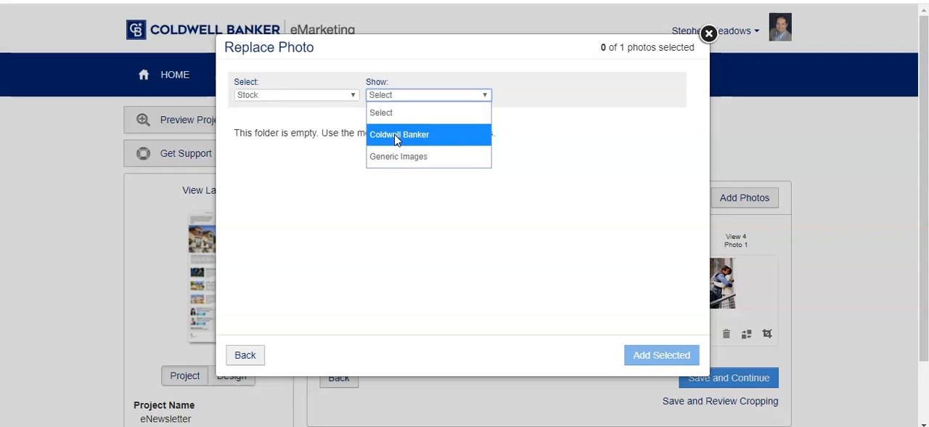
{"action": "left_click", "coordinate": [395, 135]}
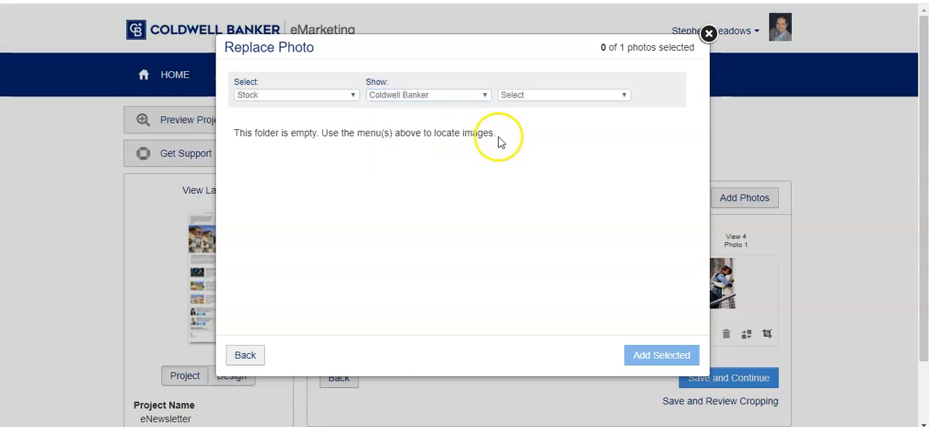
{"action": "left_click", "coordinate": [562, 97]}
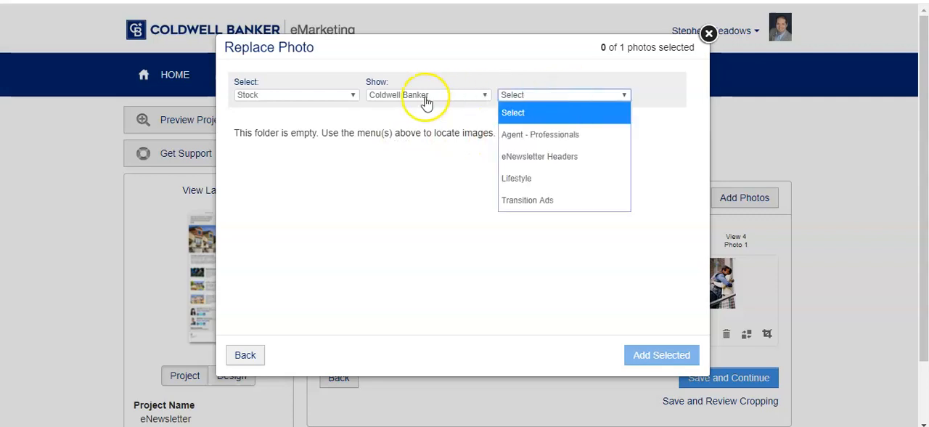
{"action": "left_click", "coordinate": [537, 138]}
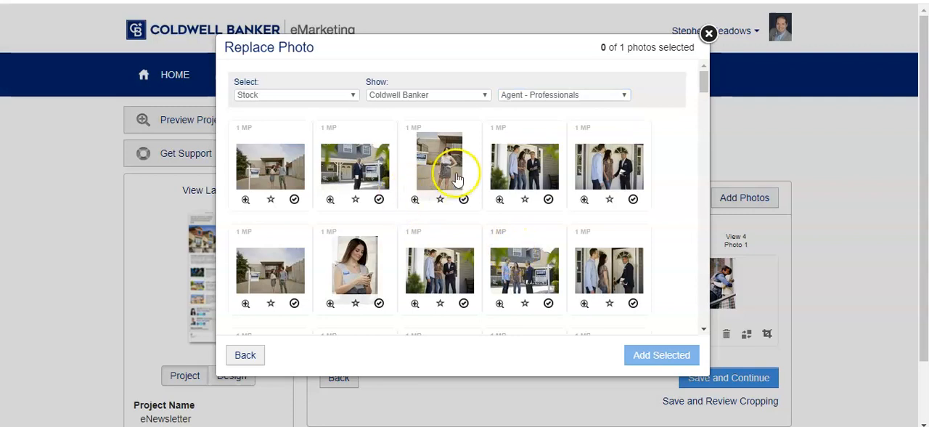
{"action": "scroll", "coordinate": [455, 178], "scroll_direction": "down", "scroll_amount": 5}
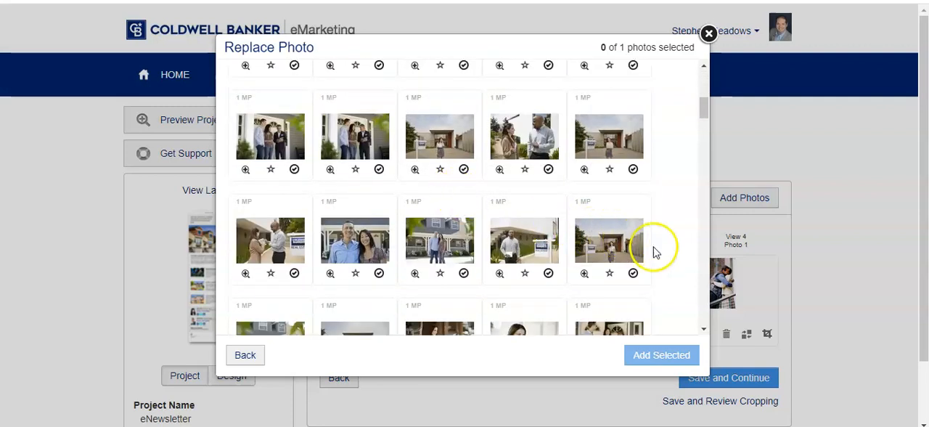
{"action": "scroll", "coordinate": [655, 251], "scroll_direction": "down", "scroll_amount": 3}
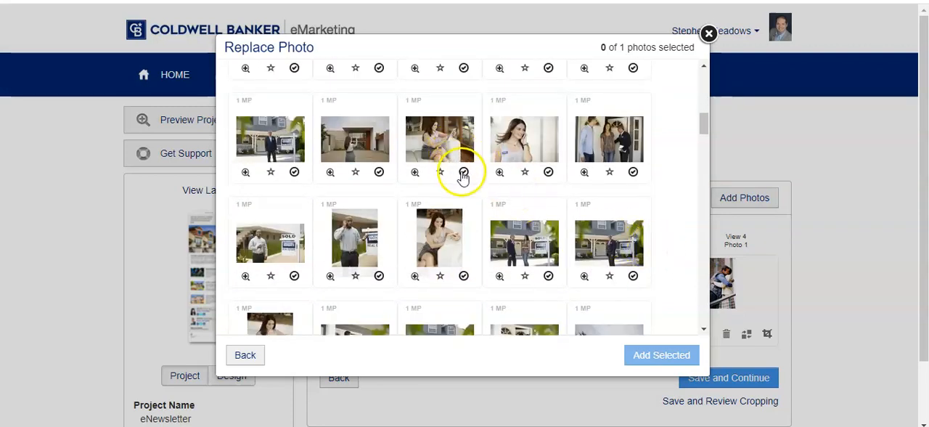
{"action": "left_click", "coordinate": [463, 172]}
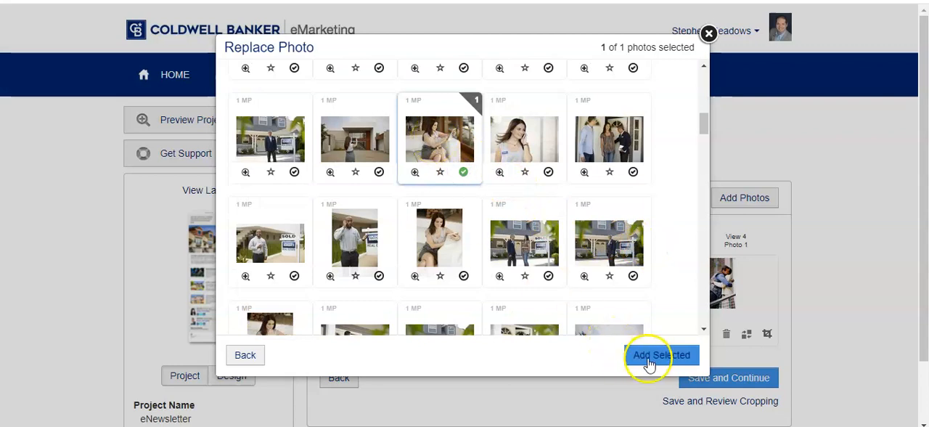
{"action": "left_click", "coordinate": [648, 360]}
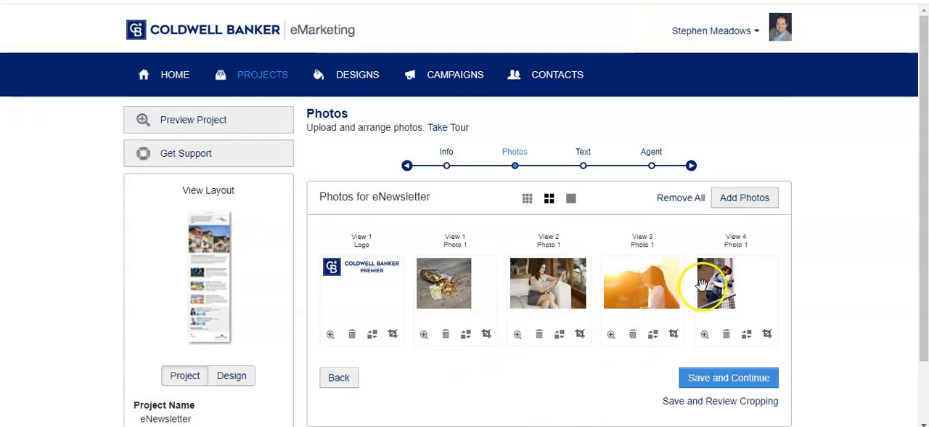
{"action": "left_click", "coordinate": [707, 378]}
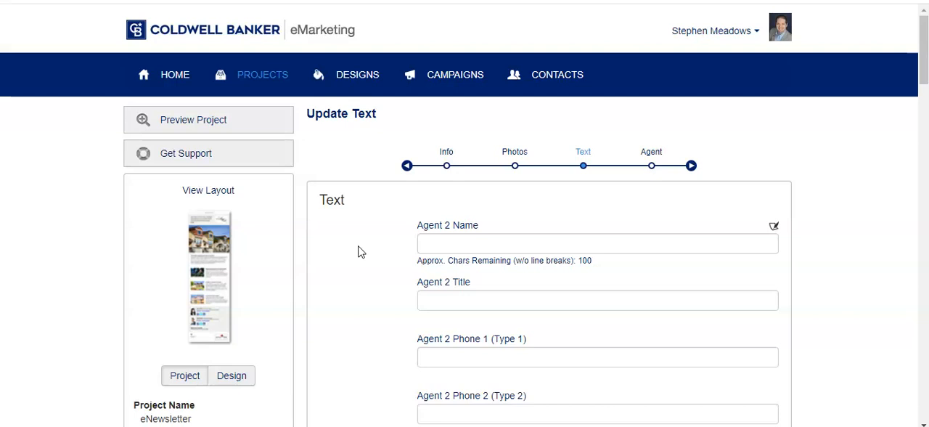
Examine the Agent 2 name, title, phone, email and social URL fields and the Disclaimer 1 text
{"action": "scroll", "coordinate": [384, 236], "scroll_direction": "down", "scroll_amount": 3}
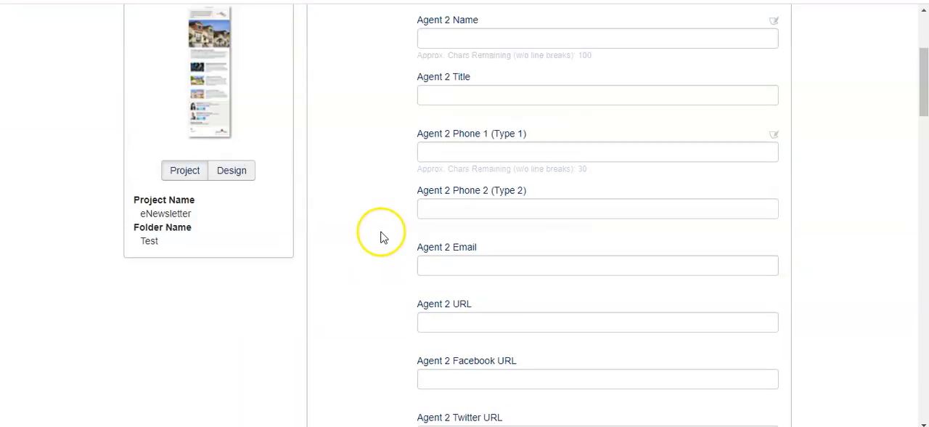
{"action": "scroll", "coordinate": [383, 237], "scroll_direction": "down", "scroll_amount": 4}
{"action": "scroll", "coordinate": [383, 237], "scroll_direction": "up", "scroll_amount": 5}
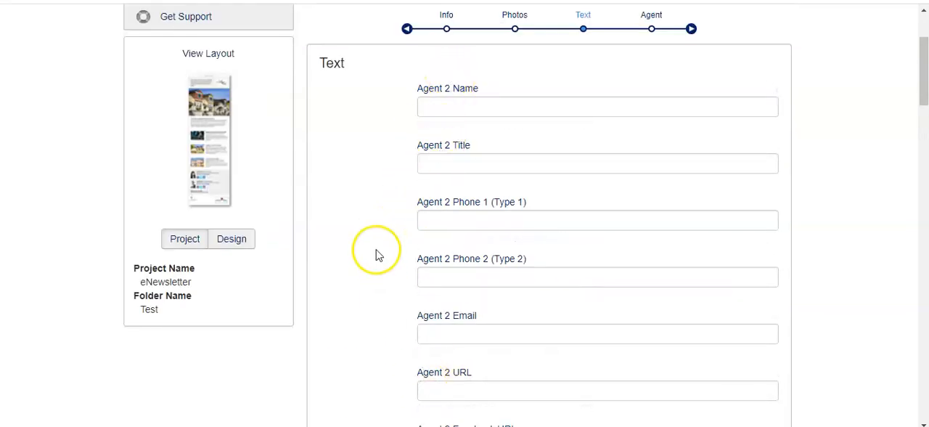
{"action": "scroll", "coordinate": [376, 254], "scroll_direction": "down", "scroll_amount": 5}
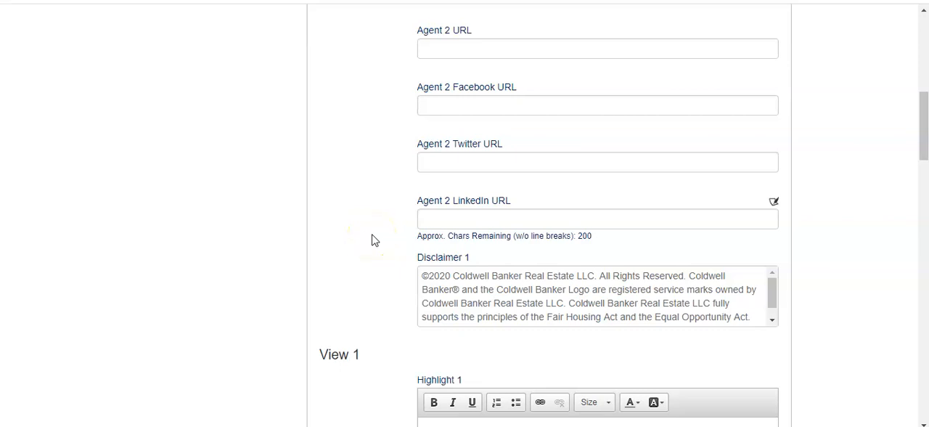
{"action": "scroll", "coordinate": [375, 240], "scroll_direction": "down", "scroll_amount": 1}
{"action": "left_click", "coordinate": [478, 224]}
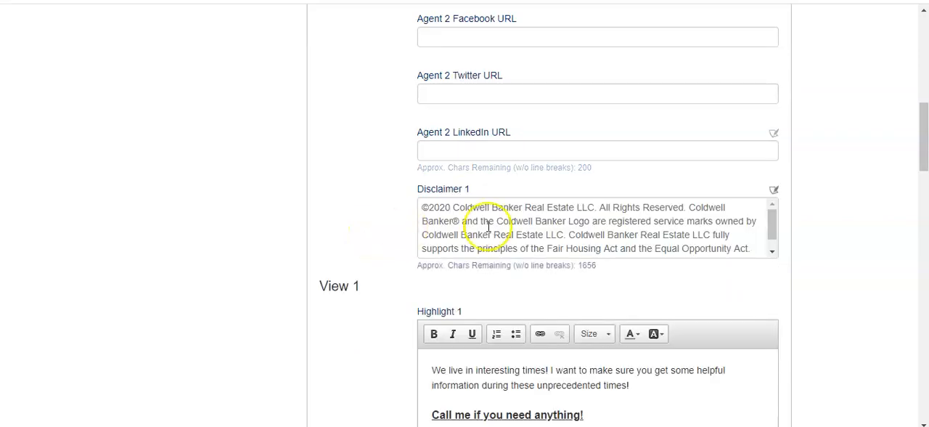
{"action": "left_click", "coordinate": [613, 232]}
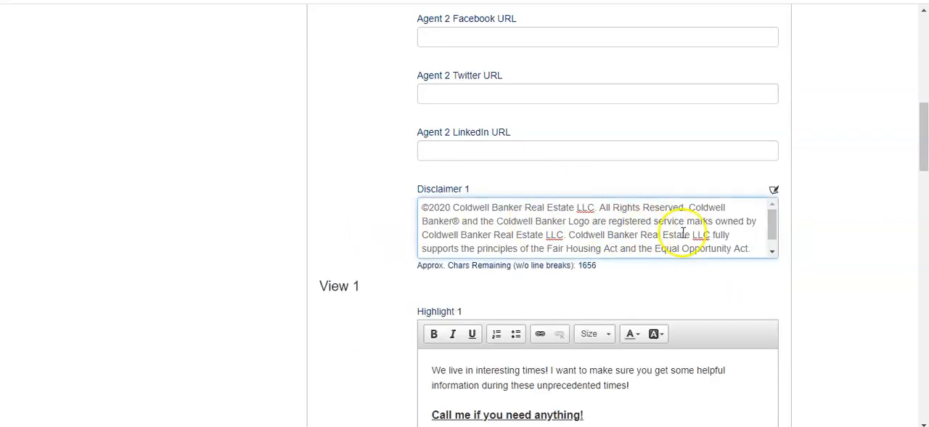
Examine the Highlight 1 intro text and the URL, headline and remark fields for Views 1 through 4
{"action": "scroll", "coordinate": [348, 234], "scroll_direction": "down", "scroll_amount": 4}
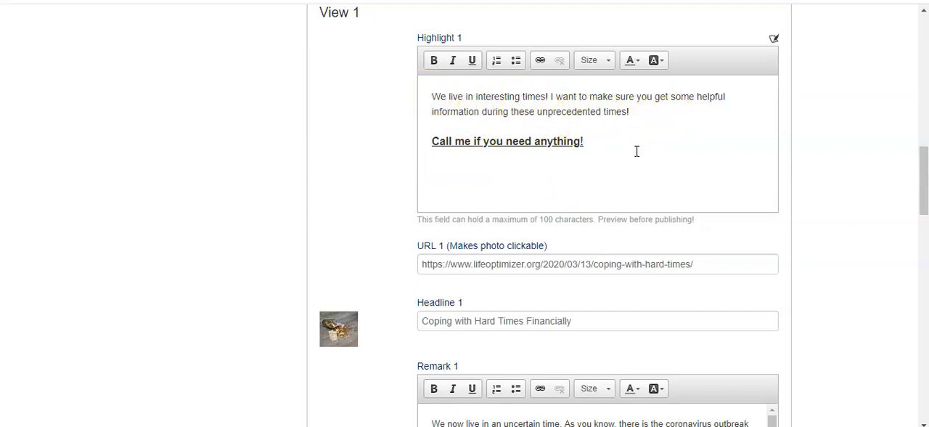
{"action": "scroll", "coordinate": [392, 170], "scroll_direction": "down", "scroll_amount": 2}
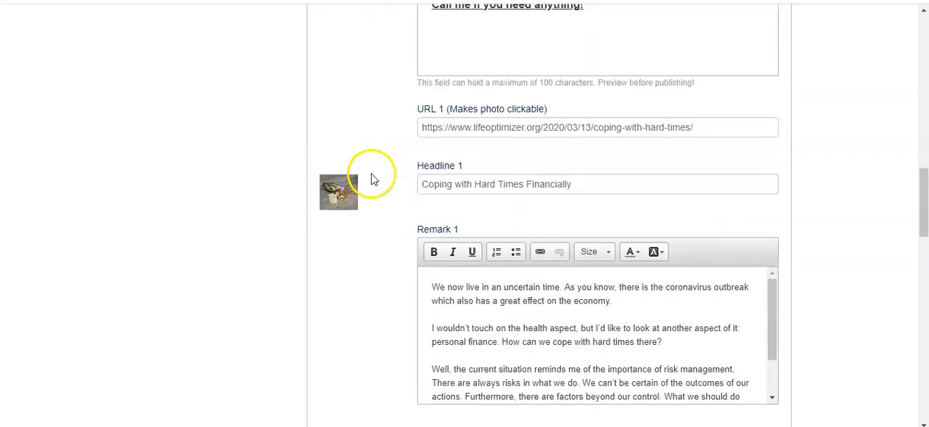
{"action": "scroll", "coordinate": [368, 177], "scroll_direction": "down", "scroll_amount": 1}
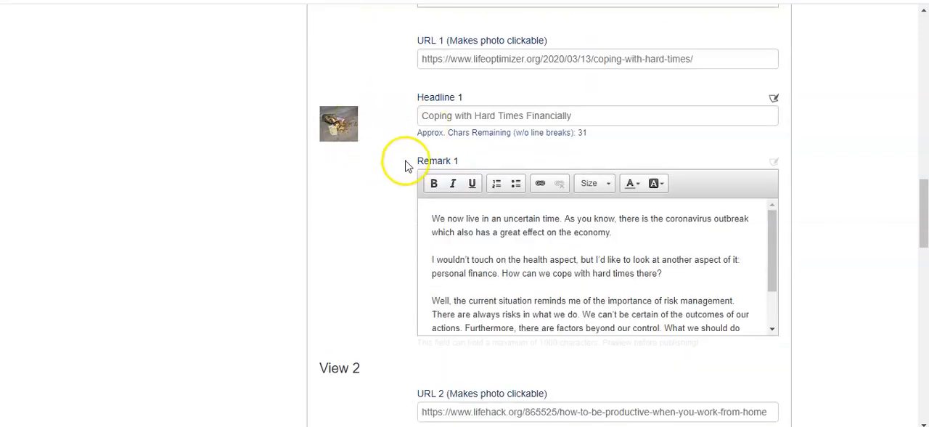
{"action": "scroll", "coordinate": [354, 217], "scroll_direction": "down", "scroll_amount": 2}
{"action": "scroll", "coordinate": [354, 218], "scroll_direction": "down", "scroll_amount": 2}
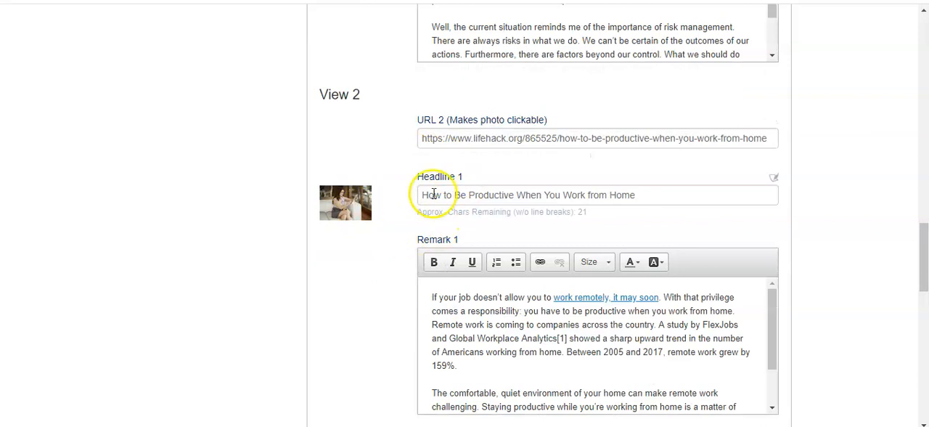
{"action": "scroll", "coordinate": [400, 290], "scroll_direction": "down", "scroll_amount": 5}
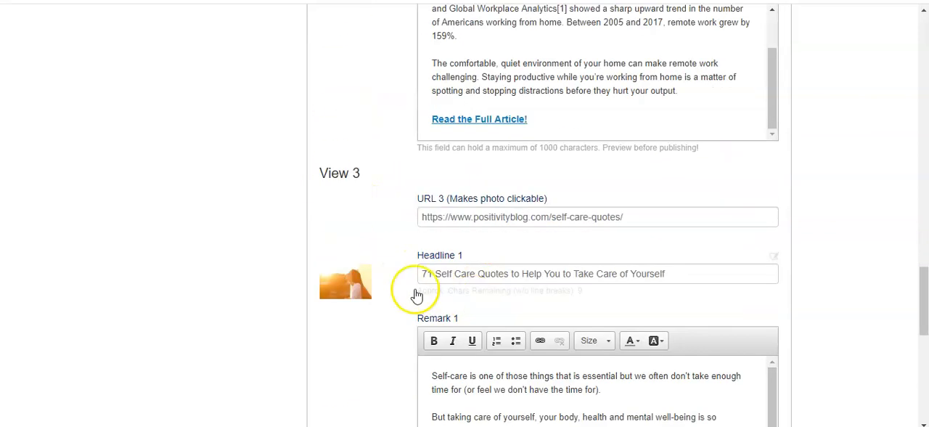
{"action": "scroll", "coordinate": [375, 302], "scroll_direction": "down", "scroll_amount": 6}
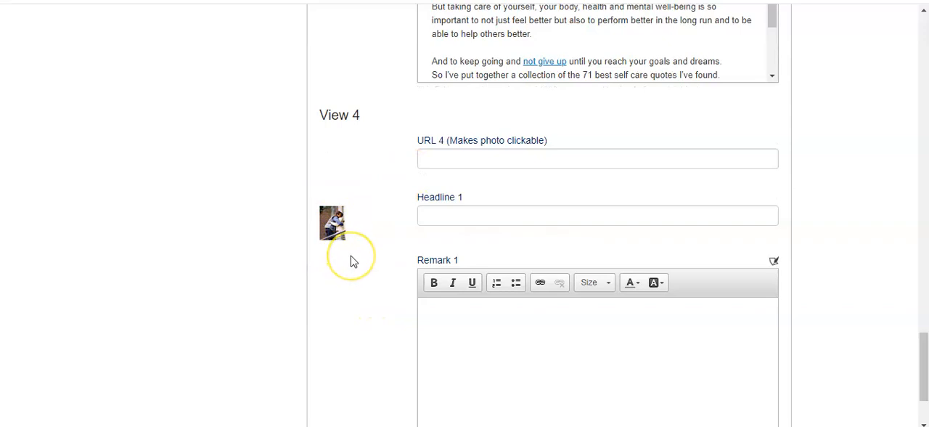
Return to the View 1 article and review how each photo's link, headline and remark are filled in, through to View 4
{"action": "scroll", "coordinate": [374, 243], "scroll_direction": "up", "scroll_amount": 7}
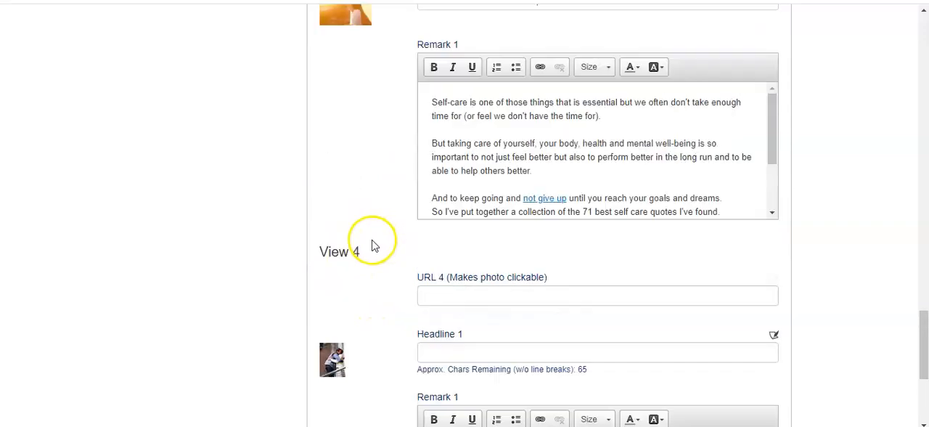
{"action": "scroll", "coordinate": [363, 236], "scroll_direction": "up", "scroll_amount": 13}
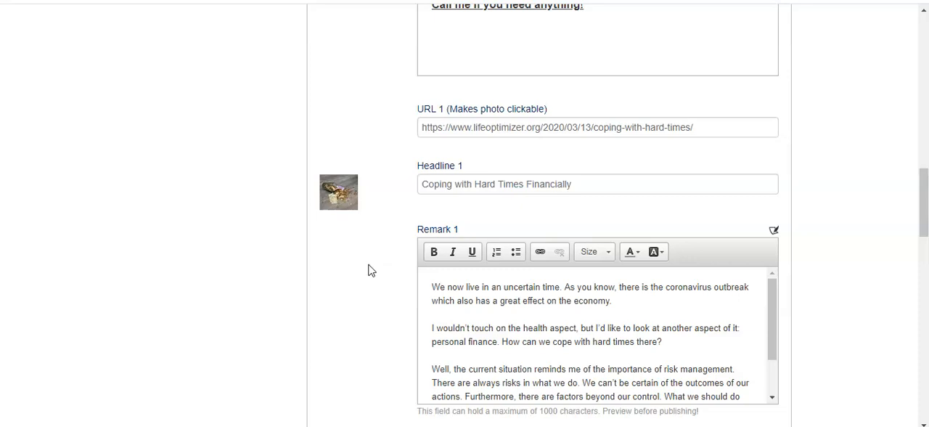
{"action": "scroll", "coordinate": [368, 270], "scroll_direction": "down", "scroll_amount": 5}
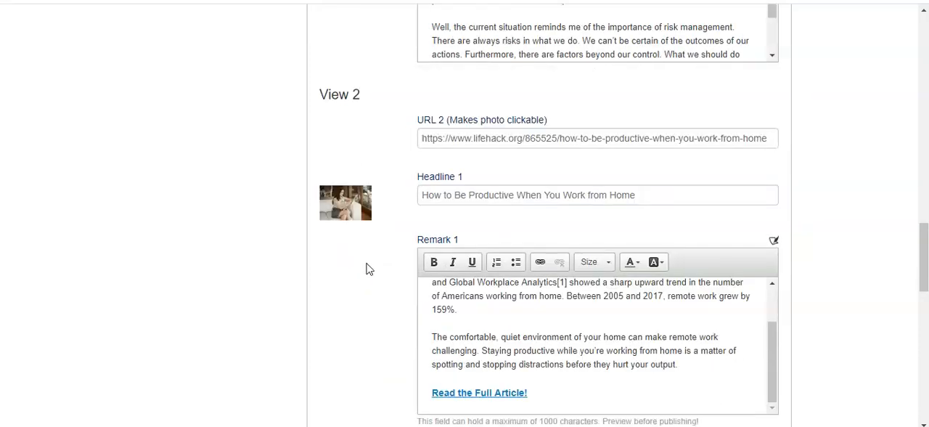
{"action": "scroll", "coordinate": [366, 265], "scroll_direction": "down", "scroll_amount": 6}
{"action": "left_click", "coordinate": [345, 297]}
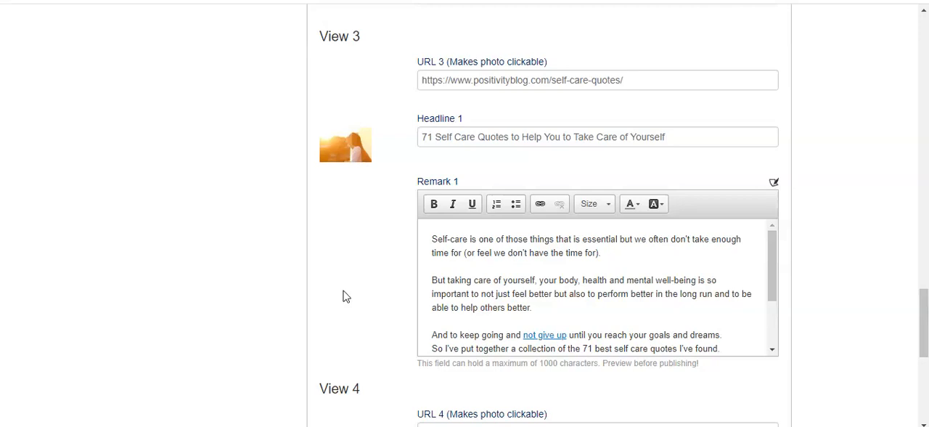
{"action": "scroll", "coordinate": [346, 296], "scroll_direction": "down", "scroll_amount": 5}
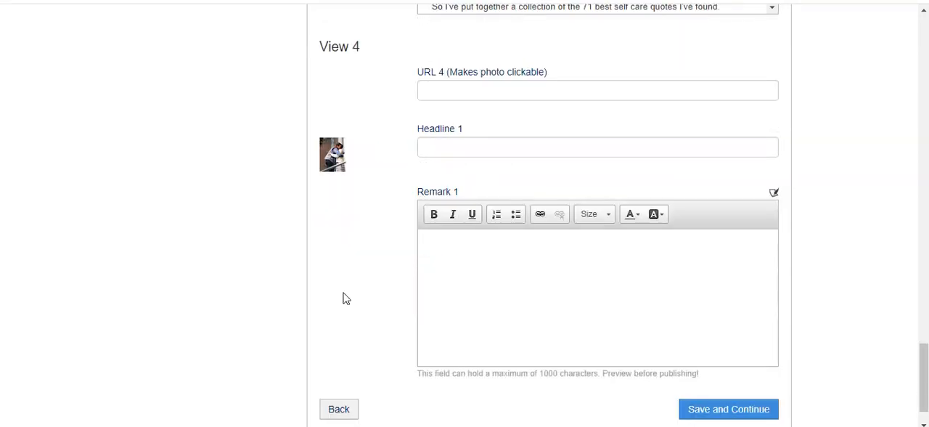
Copy the web address of The Know's article on entertaining kids during the coronavirus outbreak into View 4's URL 4 field
{"action": "left_click", "coordinate": [363, 207]}
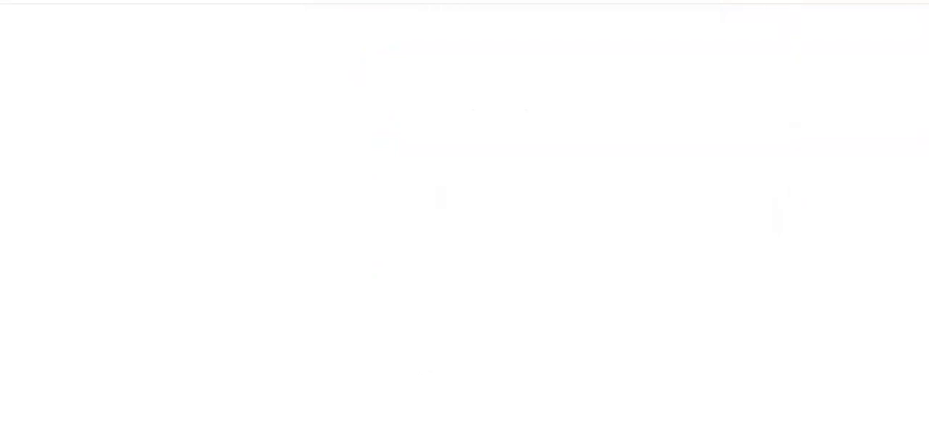
{"action": "left_click", "coordinate": [371, 274]}
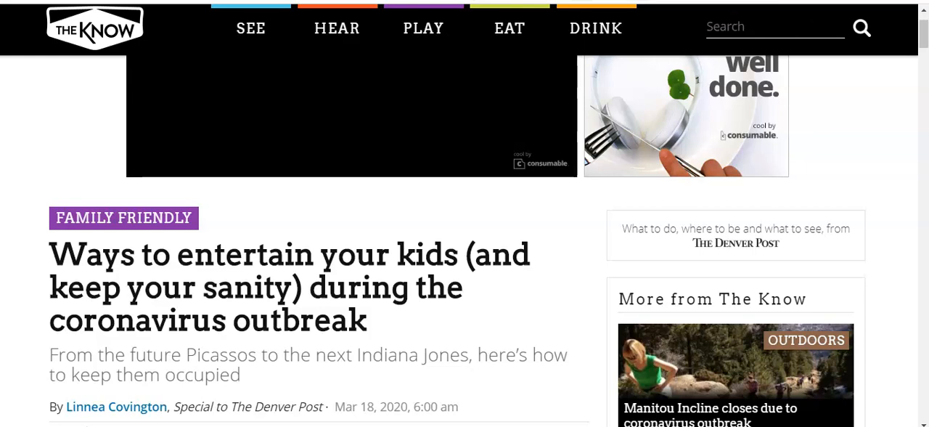
{"action": "key", "text": "F11"}
{"action": "left_click_drag", "start_coordinate": [426, 13], "coordinate": [82, 12]}
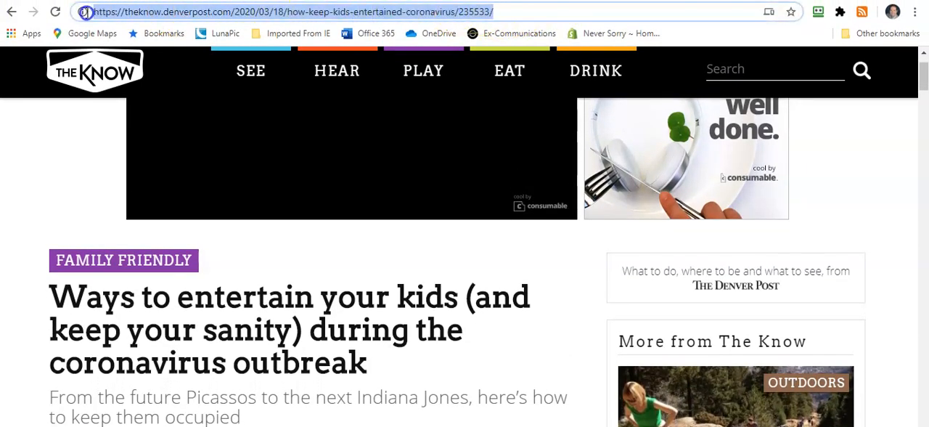
{"action": "right_click", "coordinate": [137, 14]}
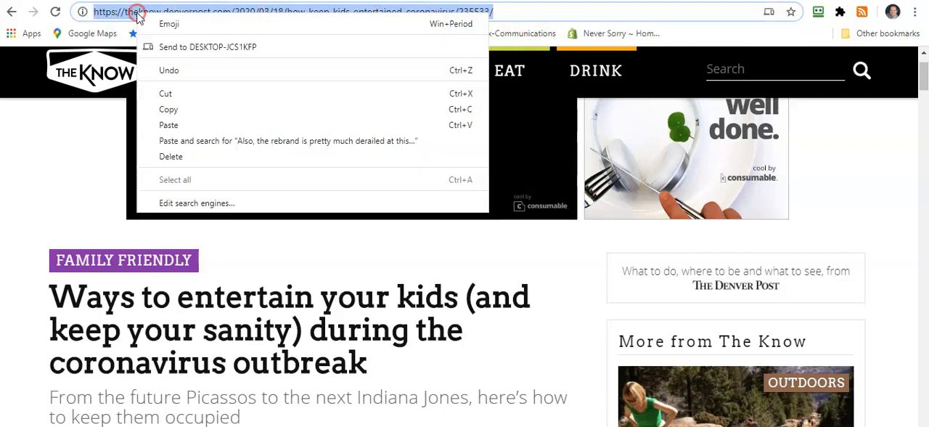
{"action": "left_click", "coordinate": [168, 110]}
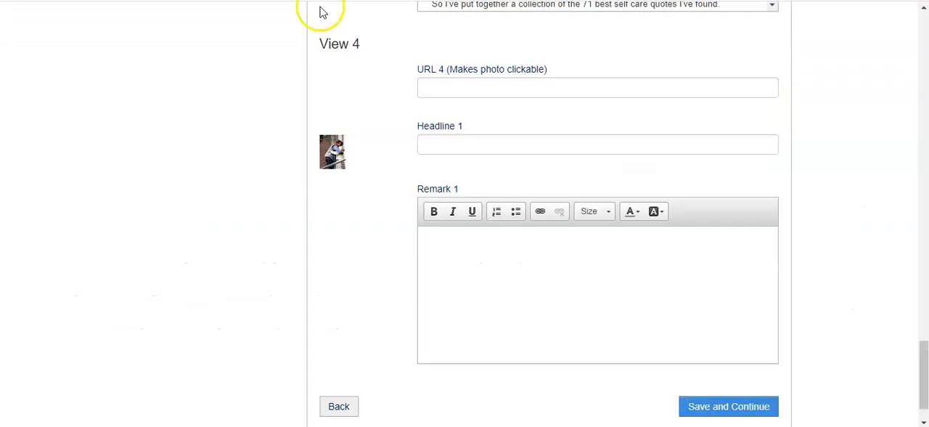
{"action": "left_click", "coordinate": [505, 85]}
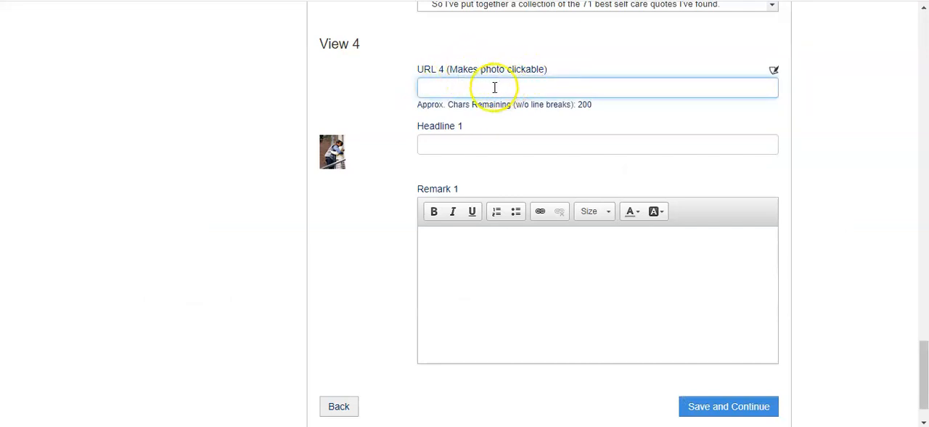
{"action": "right_click", "coordinate": [477, 91]}
{"action": "left_click", "coordinate": [508, 199]}
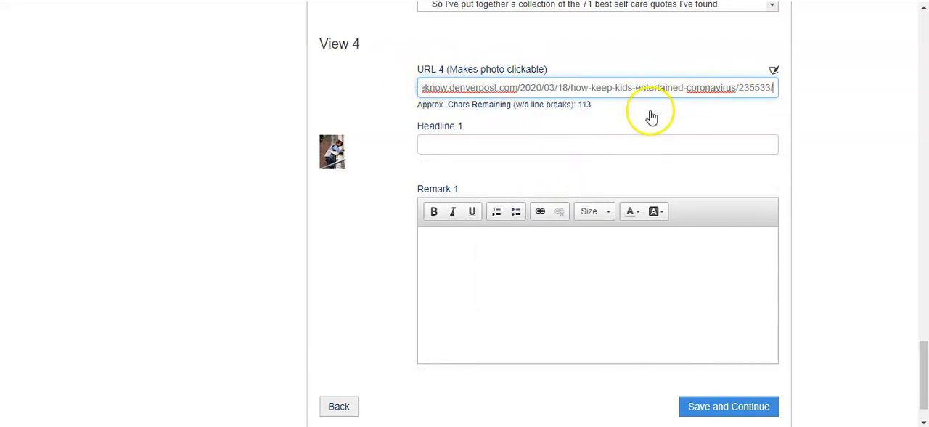
Copy the article's title "Ways to entertain your kids (and keep your sanity) during the coronavirus outbreak" into View 4's Headline 1
{"action": "left_click", "coordinate": [459, 147]}
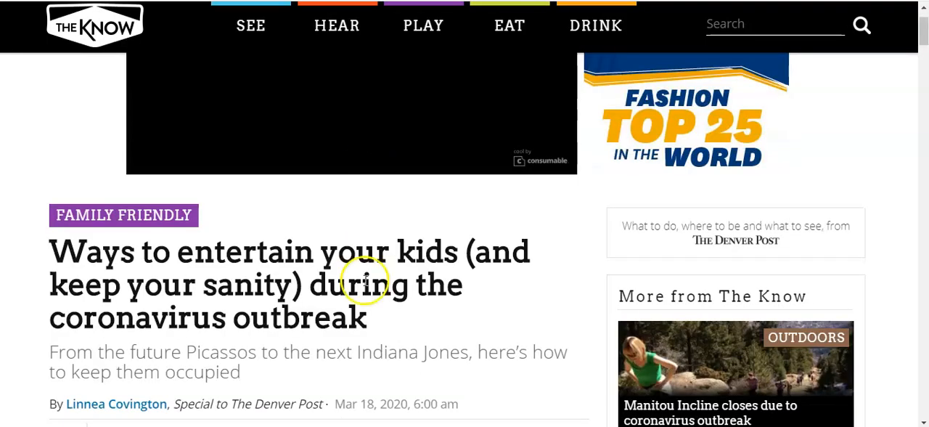
{"action": "left_click_drag", "start_coordinate": [348, 322], "coordinate": [40, 260]}
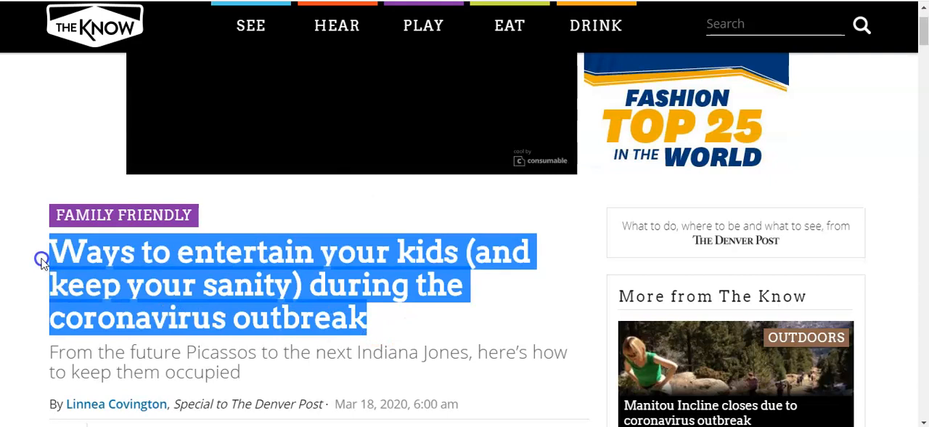
{"action": "right_click", "coordinate": [107, 267]}
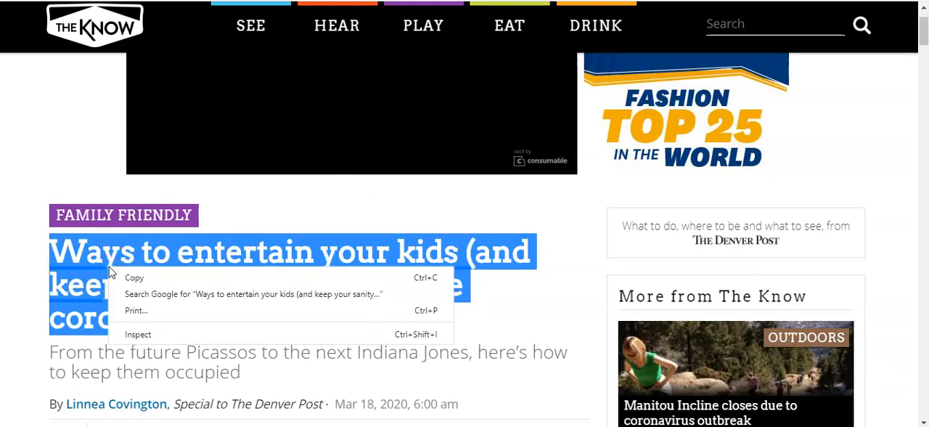
{"action": "left_click", "coordinate": [130, 276]}
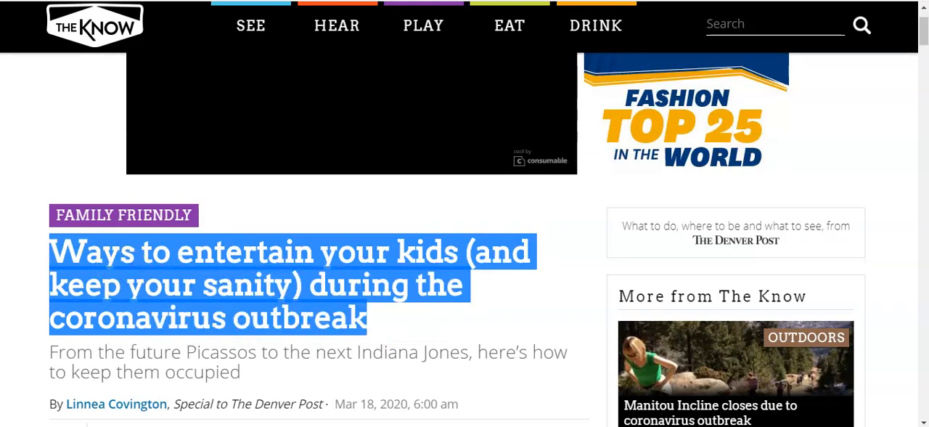
{"action": "key", "text": "alt+Tab"}
{"action": "right_click", "coordinate": [476, 144]}
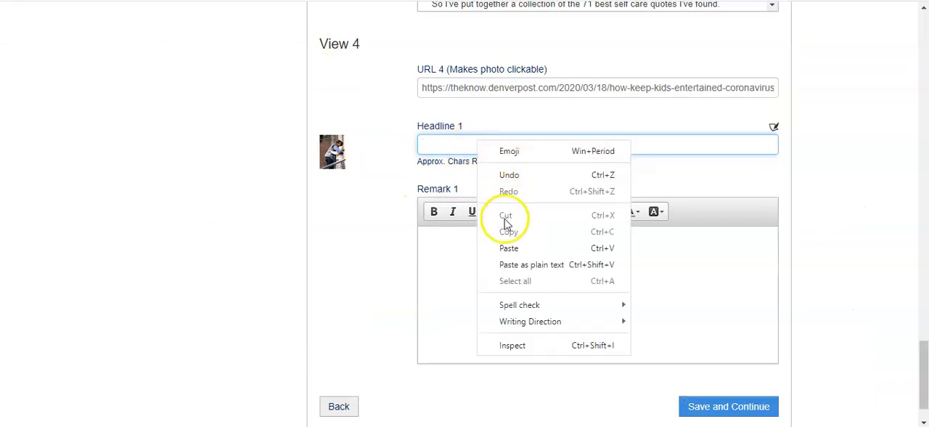
{"action": "left_click", "coordinate": [502, 248]}
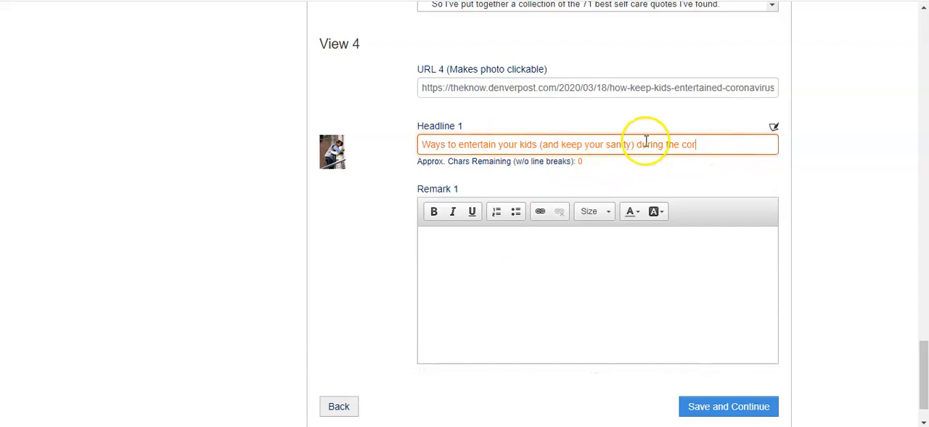
Shorten the View 4 headline to "Ways to entertain your kids during the coronavirus outbreak"
{"action": "left_click", "coordinate": [722, 144]}
{"action": "left_click_drag", "start_coordinate": [633, 144], "coordinate": [543, 145]}
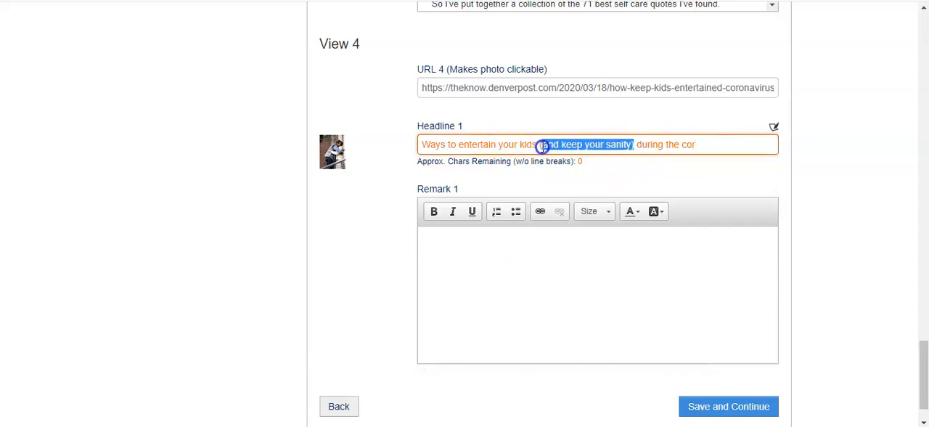
{"action": "key", "text": "BackSpace"}
{"action": "key", "text": "BackSpace"}
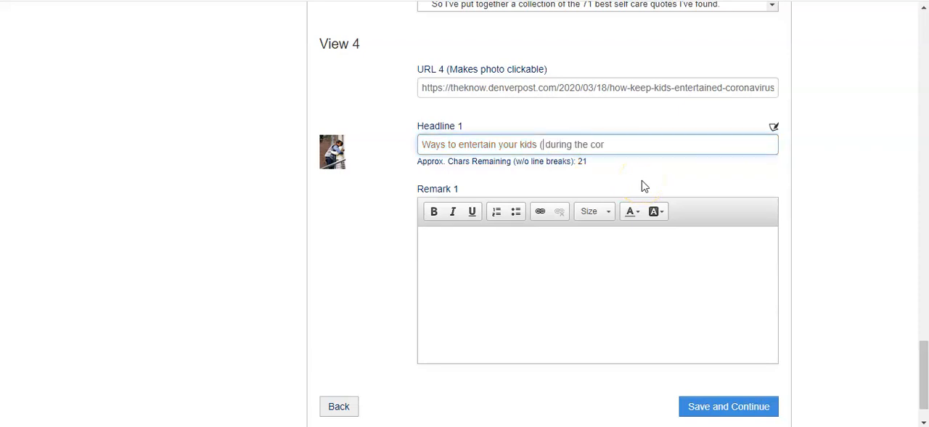
{"action": "left_click", "coordinate": [621, 145]}
{"action": "key", "text": "BackSpace"}
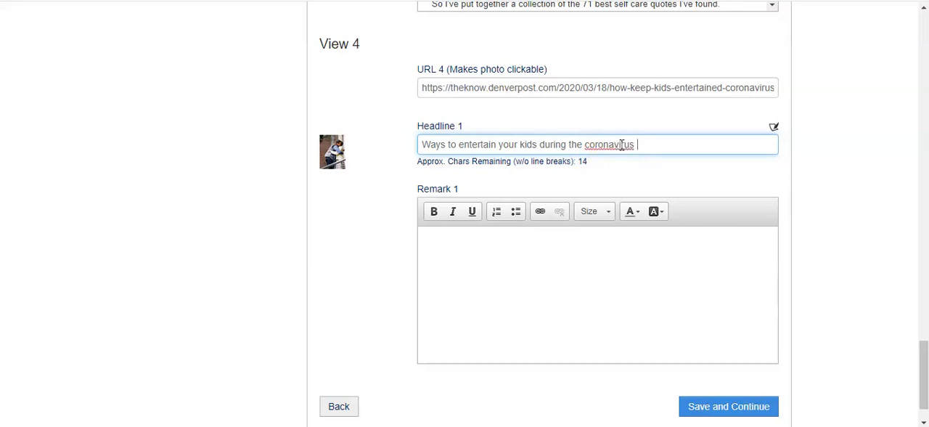
{"action": "left_click", "coordinate": [654, 147]}
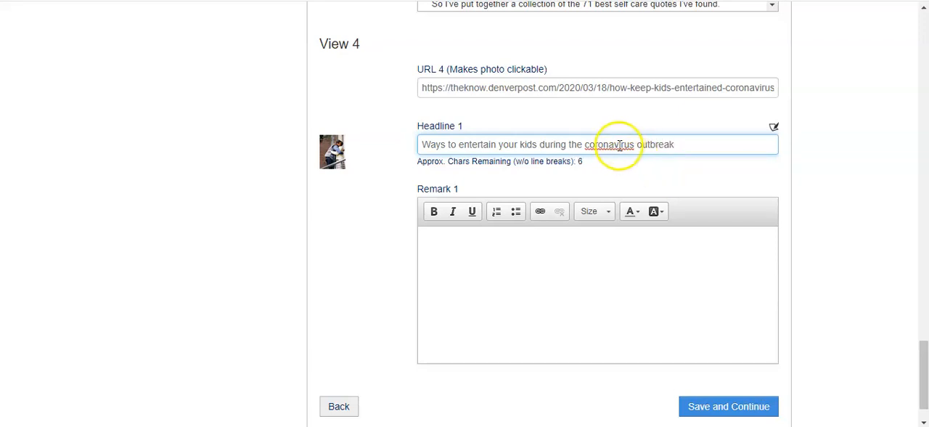
Copy the article's first two paragraphs, from "To keep us safe" to "bonkers with boredom.", into View 4's Remark 1
{"action": "left_click", "coordinate": [461, 269]}
{"action": "left_click", "coordinate": [545, 268]}
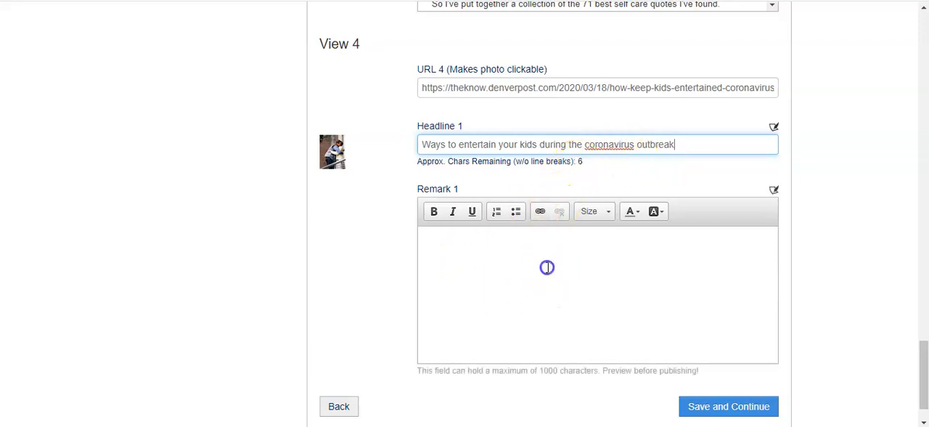
{"action": "key", "text": "ctrl+Tab"}
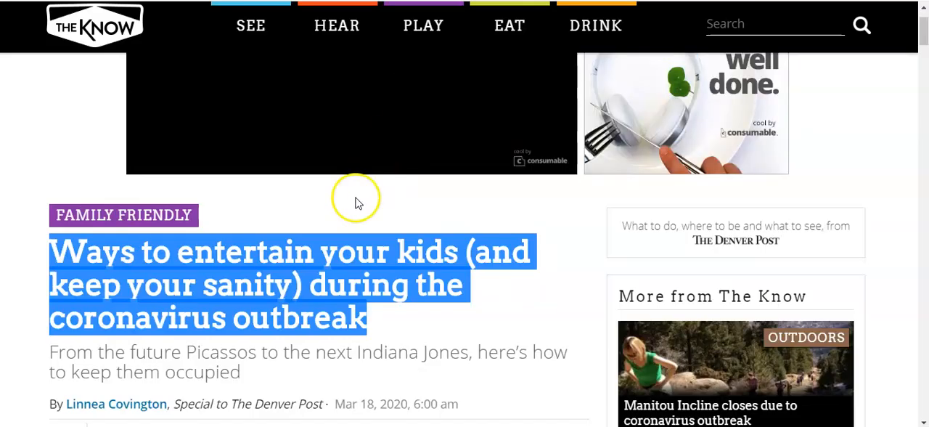
{"action": "scroll", "coordinate": [356, 203], "scroll_direction": "down", "scroll_amount": 1}
{"action": "left_click", "coordinate": [335, 275]}
{"action": "scroll", "coordinate": [333, 272], "scroll_direction": "down", "scroll_amount": 8}
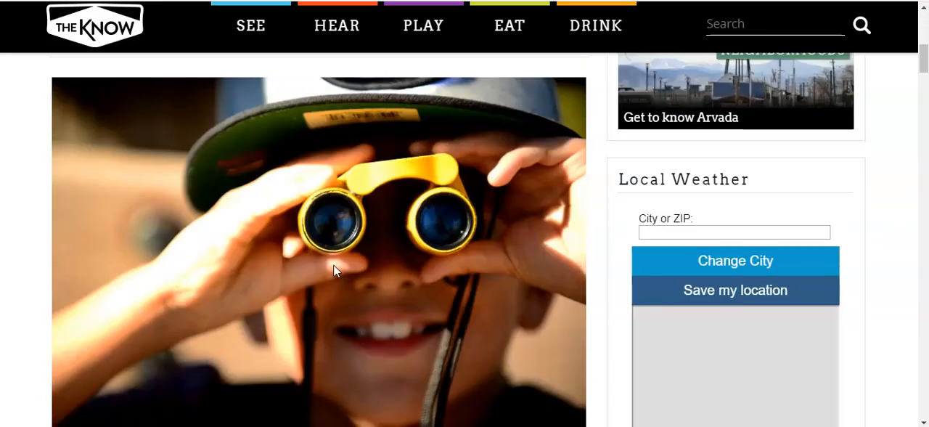
{"action": "scroll", "coordinate": [329, 269], "scroll_direction": "down", "scroll_amount": 1}
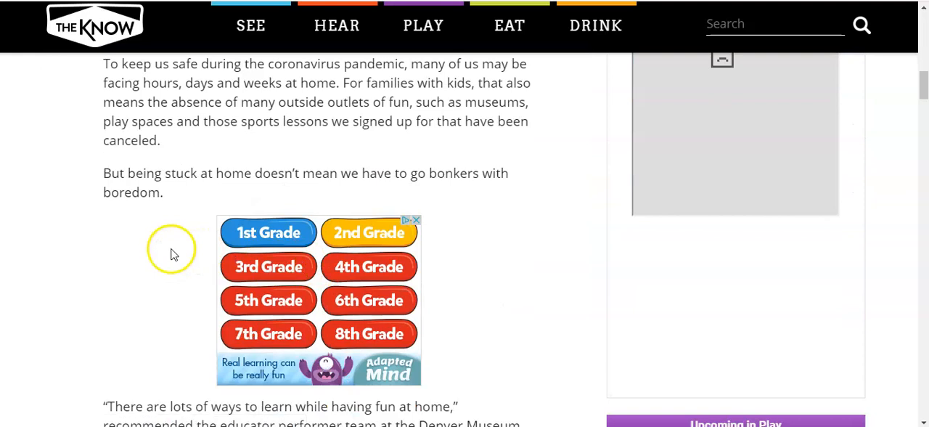
{"action": "scroll", "coordinate": [169, 254], "scroll_direction": "up", "scroll_amount": 1}
{"action": "left_click_drag", "start_coordinate": [167, 266], "coordinate": [103, 140]}
{"action": "right_click", "coordinate": [138, 178]}
{"action": "left_click", "coordinate": [167, 183]}
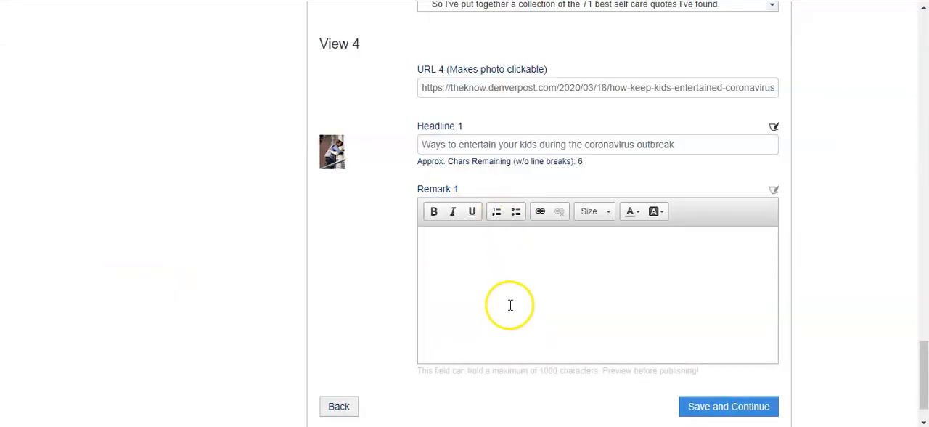
{"action": "right_click", "coordinate": [458, 247]}
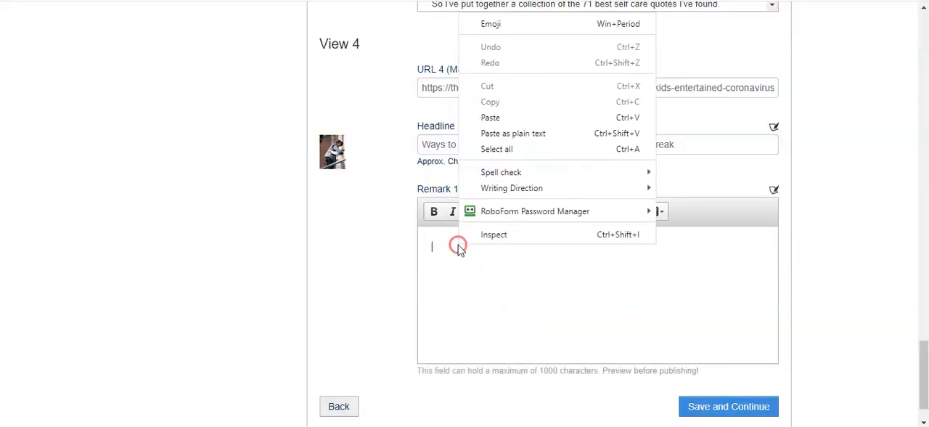
{"action": "left_click", "coordinate": [495, 117]}
Separate the two remark paragraphs with a blank line and add a bold "Read the Full Article!" line below them
{"action": "left_click", "coordinate": [651, 287]}
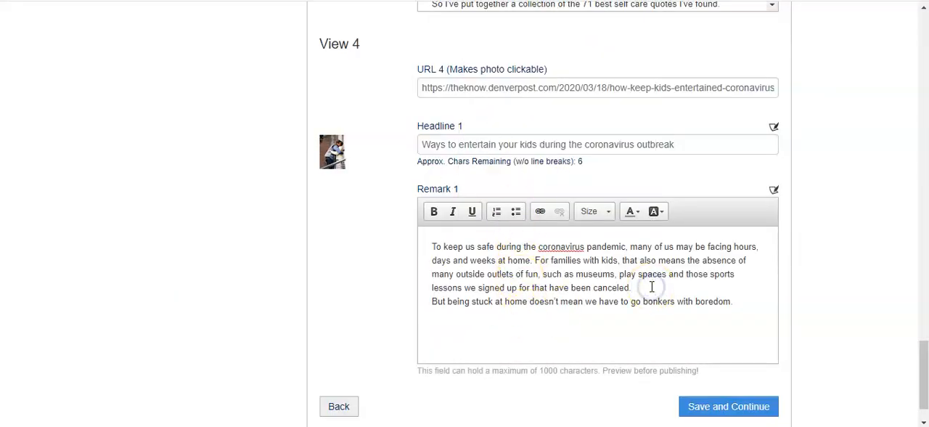
{"action": "key", "text": "Return"}
{"action": "left_click", "coordinate": [754, 315]}
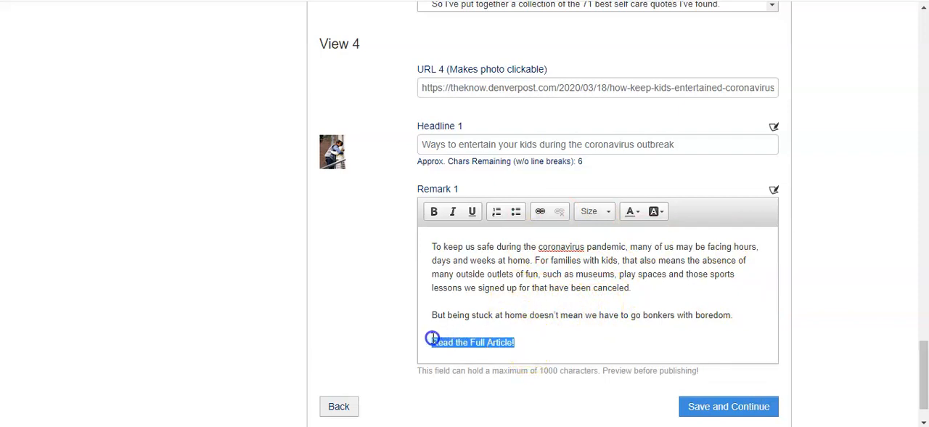
{"action": "left_click", "coordinate": [433, 212]}
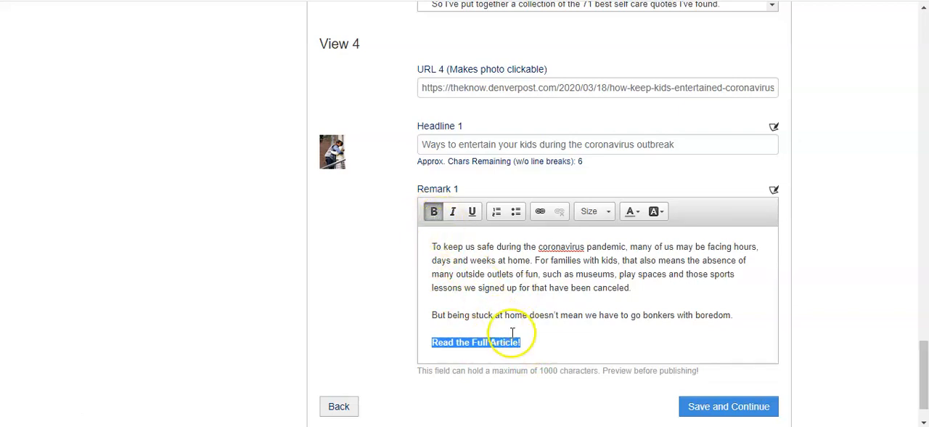
Link the "Read the Full Article!" text to the web address copied from the article on The Know
{"action": "left_click", "coordinate": [540, 213]}
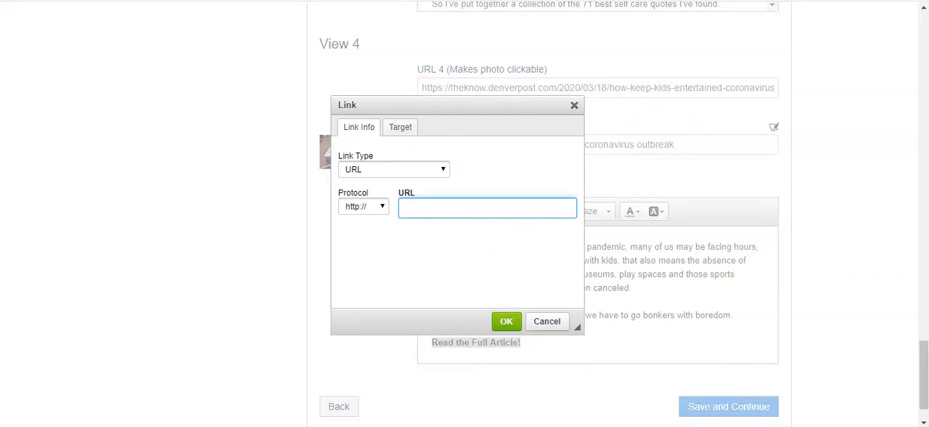
{"action": "key", "text": "ctrl+Tab"}
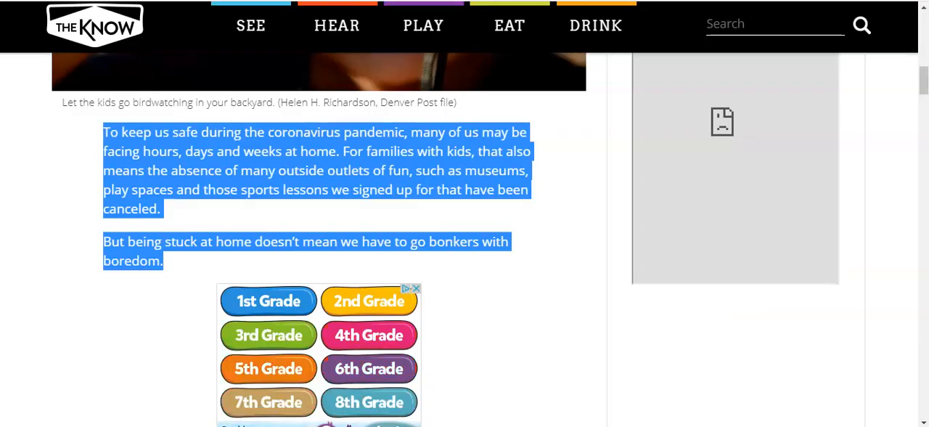
{"action": "key", "text": "ctrl+l"}
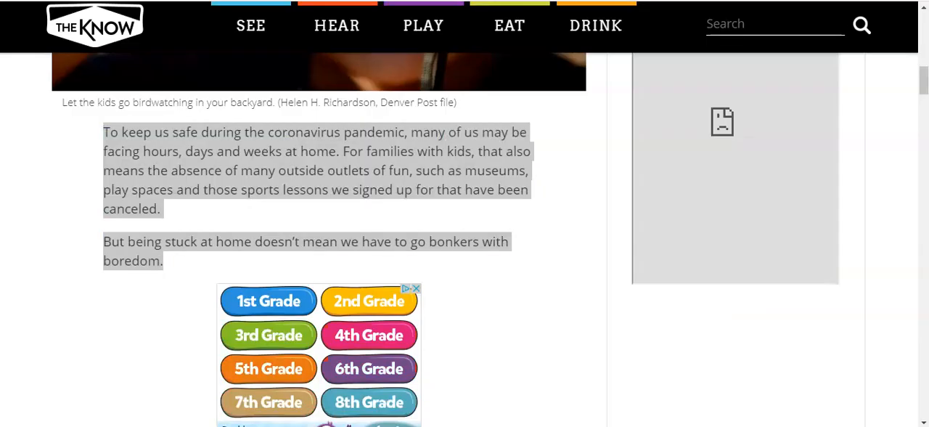
{"action": "right_click", "coordinate": [194, 0]}
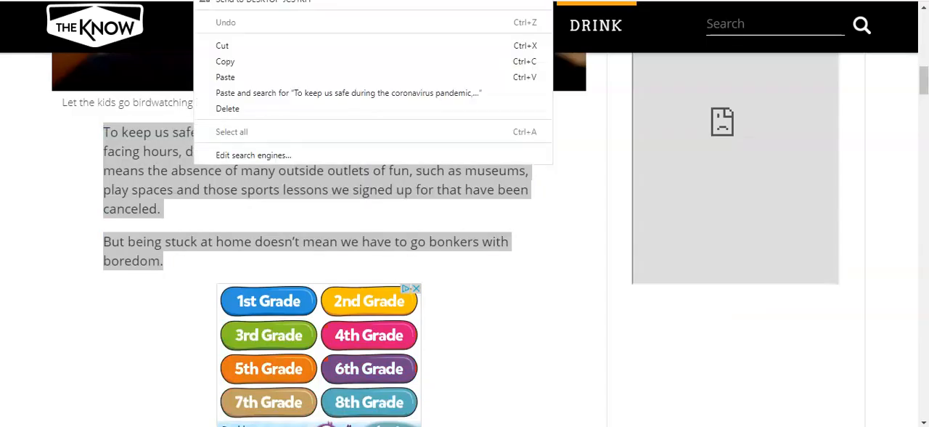
{"action": "left_click", "coordinate": [227, 63]}
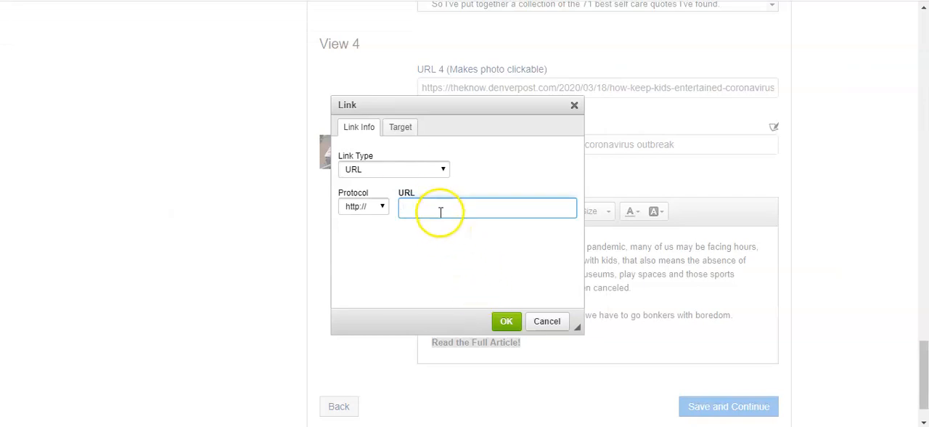
{"action": "right_click", "coordinate": [435, 206]}
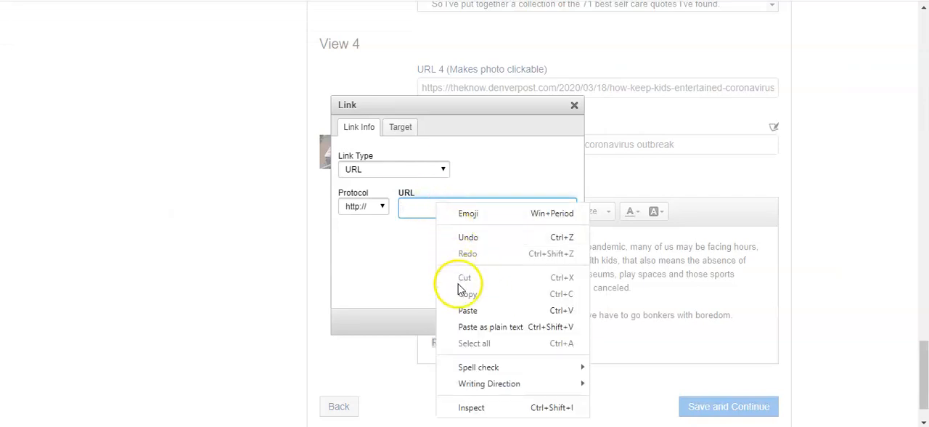
{"action": "left_click", "coordinate": [464, 310]}
{"action": "left_click", "coordinate": [501, 322]}
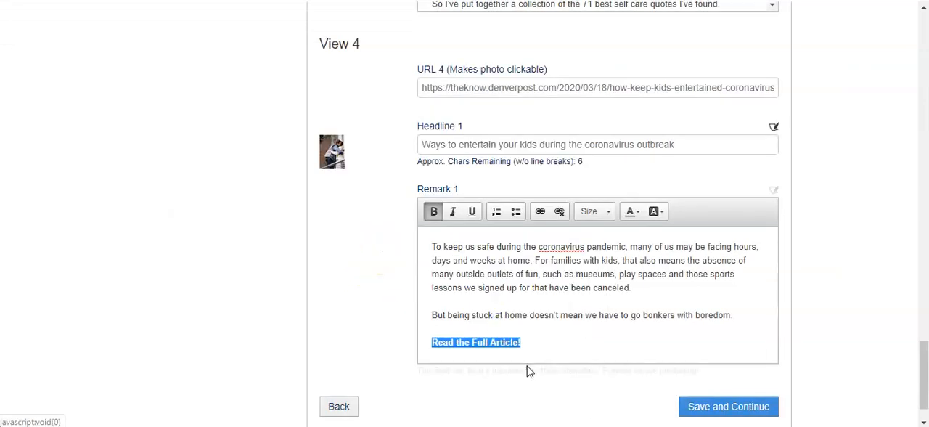
Set the "Read the Full Article!" link's text size to 14 and deselect it
{"action": "left_click", "coordinate": [598, 215]}
{"action": "left_click", "coordinate": [590, 328]}
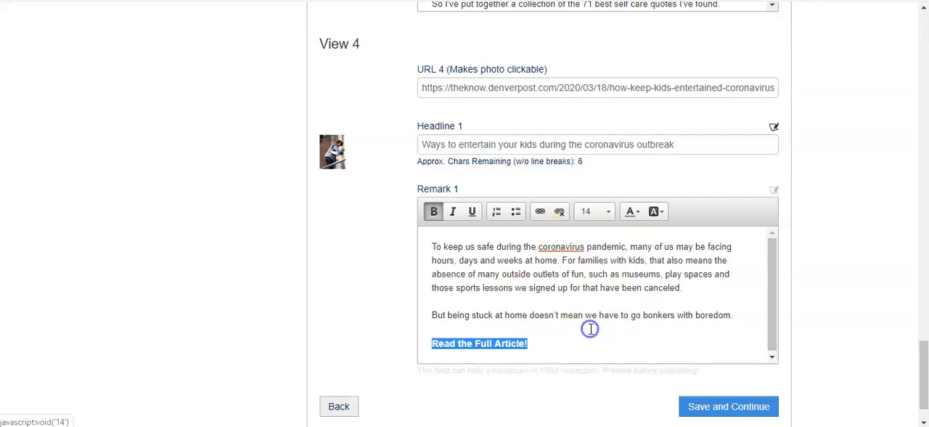
{"action": "left_click", "coordinate": [630, 342]}
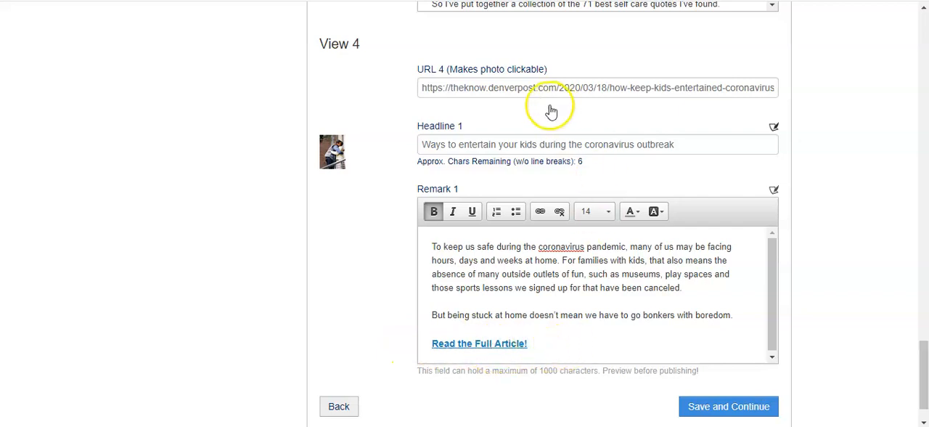
Save the newsletter's text and return to the project's Photos stage
{"action": "left_click", "coordinate": [516, 90]}
{"action": "left_click", "coordinate": [619, 312]}
{"action": "left_click", "coordinate": [714, 420]}
{"action": "left_click", "coordinate": [713, 412]}
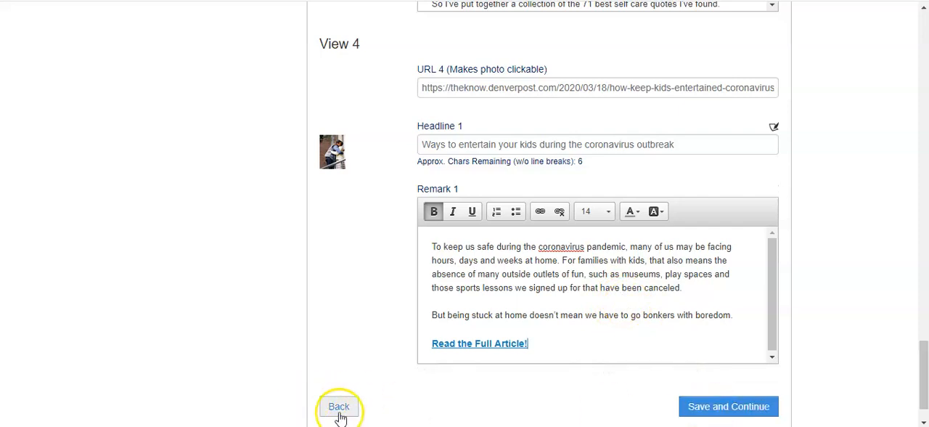
{"action": "left_click", "coordinate": [732, 408]}
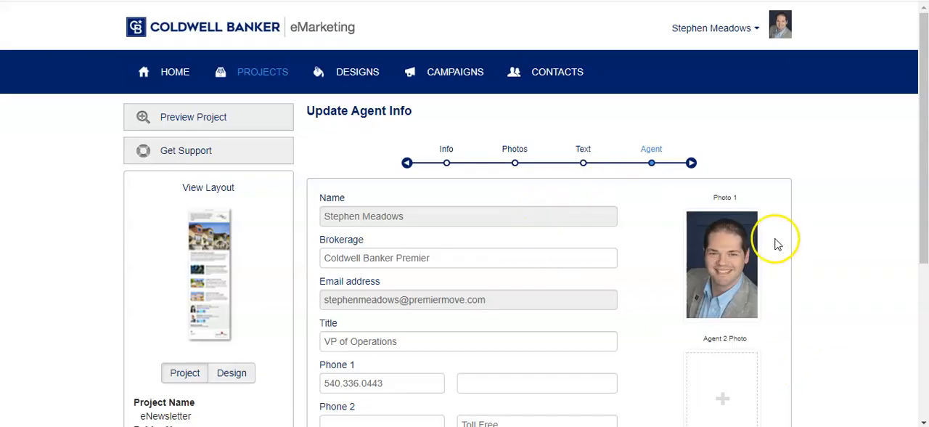
{"action": "left_click", "coordinate": [514, 164]}
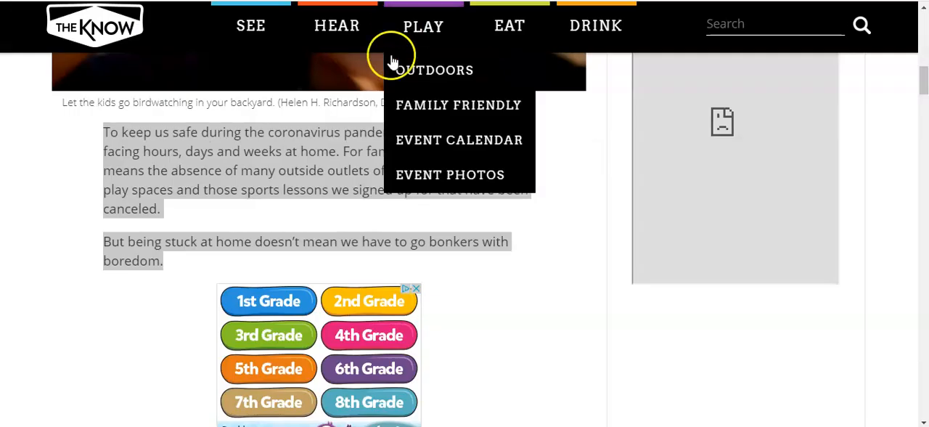
Save the article's binoculars photo from The Know to the Desktop as the JPEG cdxxSTSBLUFF_DSC_0117
{"action": "scroll", "coordinate": [411, 252], "scroll_direction": "up", "scroll_amount": 3}
{"action": "right_click", "coordinate": [412, 240]}
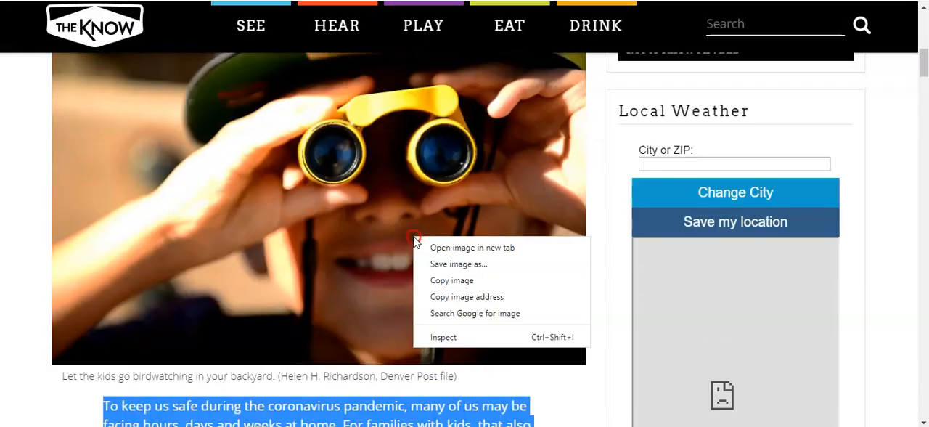
{"action": "left_click", "coordinate": [432, 265]}
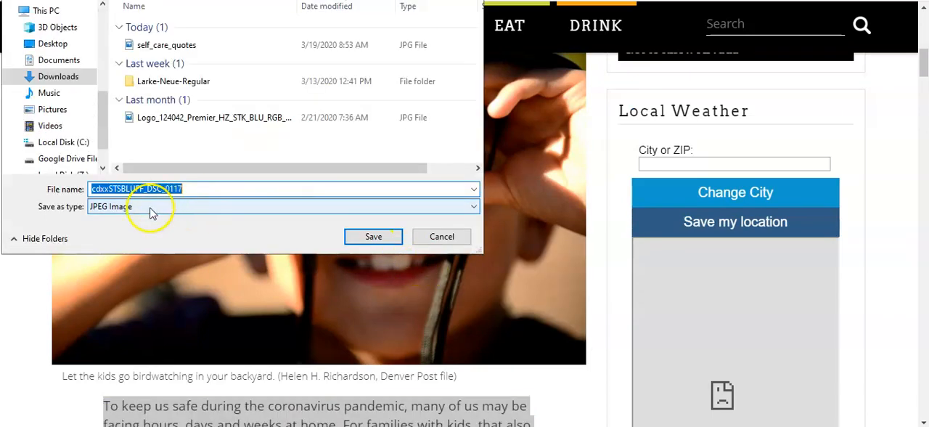
{"action": "left_click_drag", "start_coordinate": [104, 110], "coordinate": [108, 22]}
{"action": "left_click", "coordinate": [53, 32]}
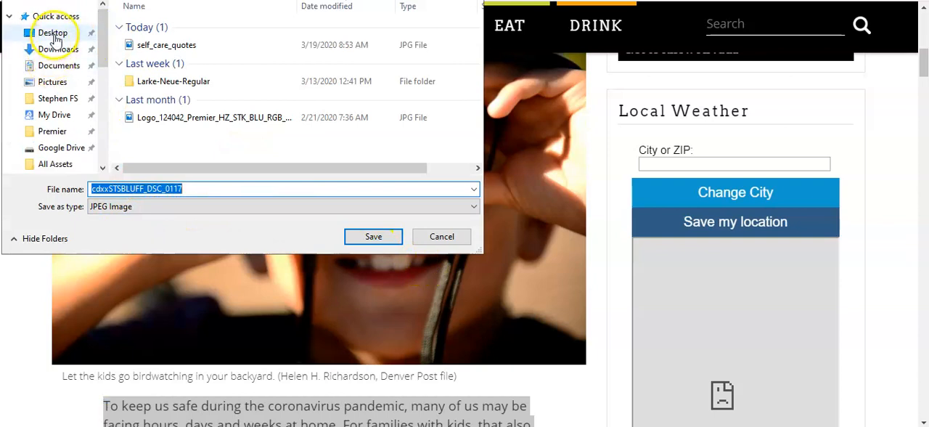
{"action": "left_click", "coordinate": [374, 238]}
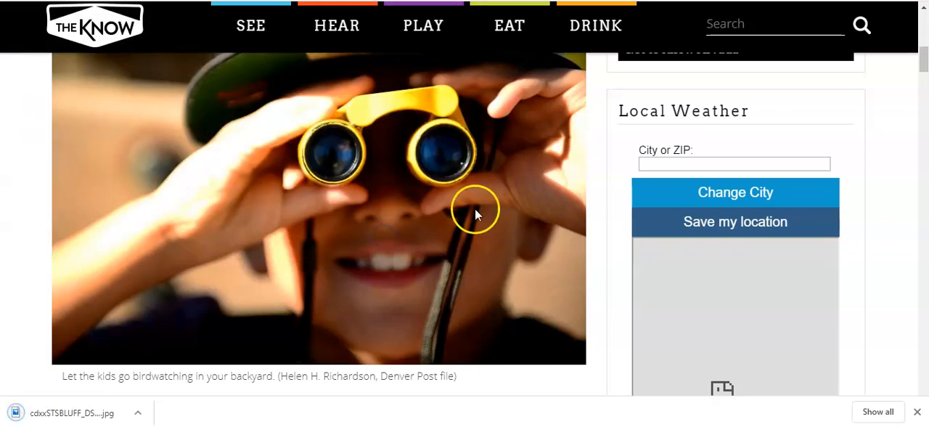
Switch back to eMarketing and replace View 4's Photo 1 with the binoculars picture uploaded from the computer's Desktop
{"action": "left_click", "coordinate": [334, 1]}
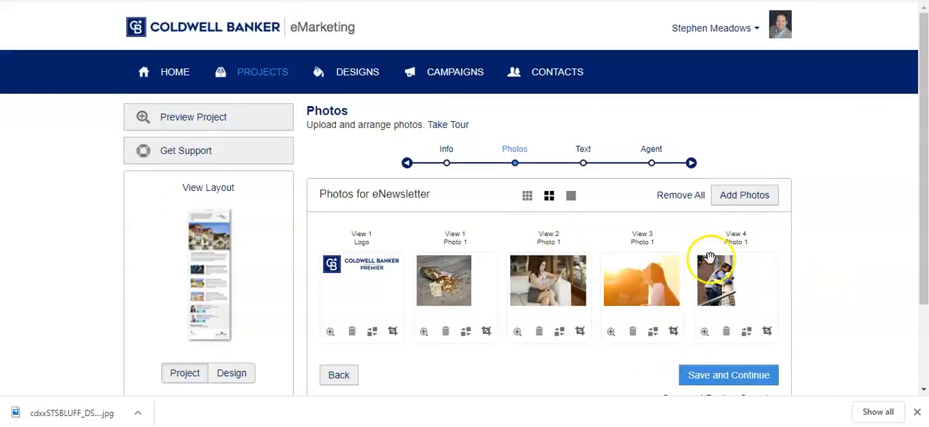
{"action": "left_click", "coordinate": [747, 333]}
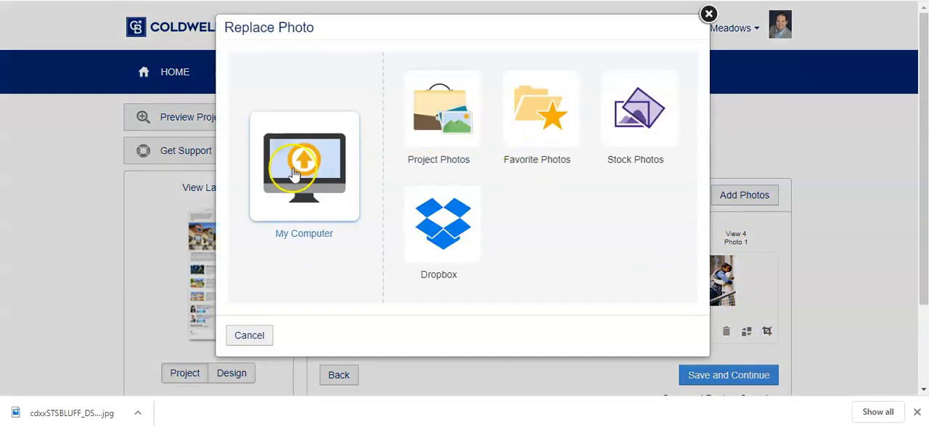
{"action": "left_click", "coordinate": [294, 172]}
{"action": "left_click", "coordinate": [287, 85]}
{"action": "left_click", "coordinate": [287, 85]}
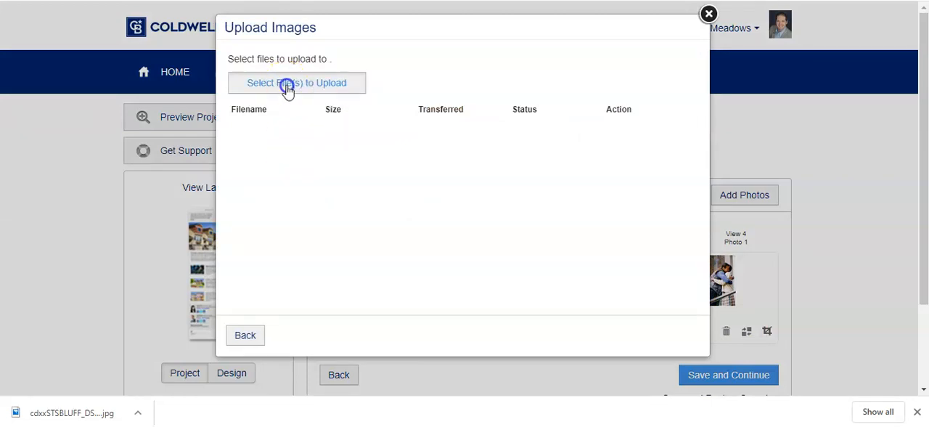
{"action": "left_click_drag", "start_coordinate": [100, 57], "coordinate": [77, 29]}
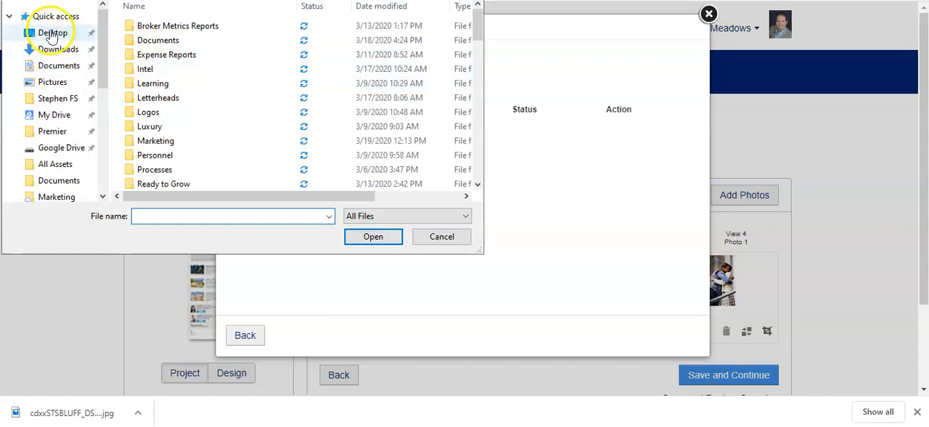
{"action": "left_click", "coordinate": [54, 32]}
{"action": "left_click", "coordinate": [339, 155]}
{"action": "double_click", "coordinate": [340, 155]}
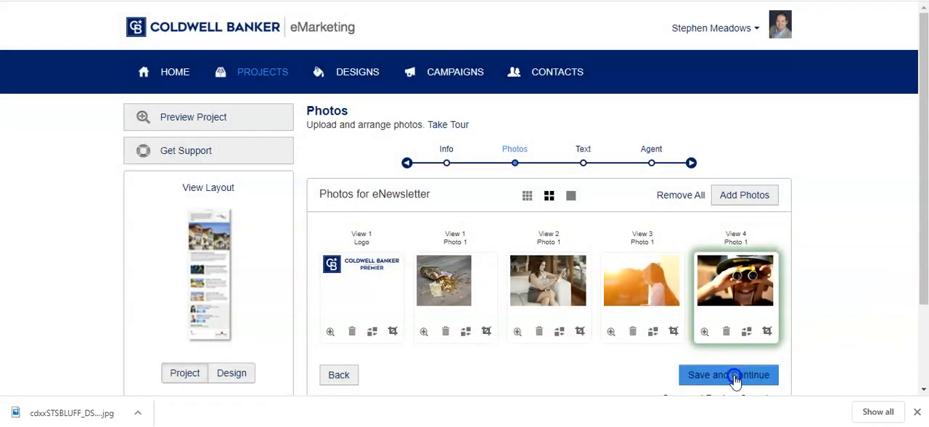
Save the photos, check View 4's new picture in the text stage, and continue to the agent info
{"action": "left_click", "coordinate": [734, 378]}
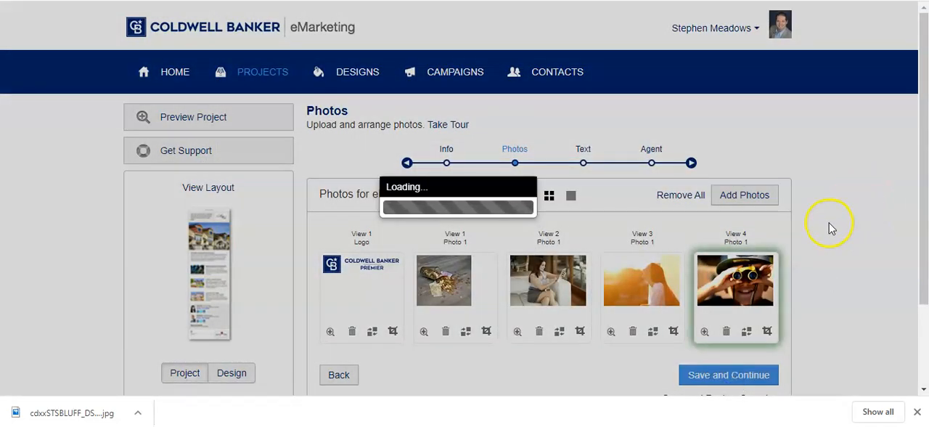
{"action": "scroll", "coordinate": [772, 214], "scroll_direction": "down", "scroll_amount": 15}
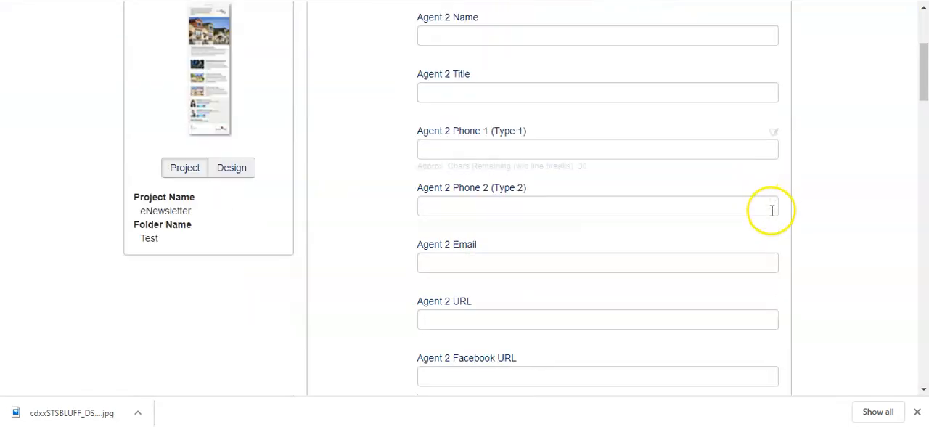
{"action": "scroll", "coordinate": [770, 222], "scroll_direction": "down", "scroll_amount": 15}
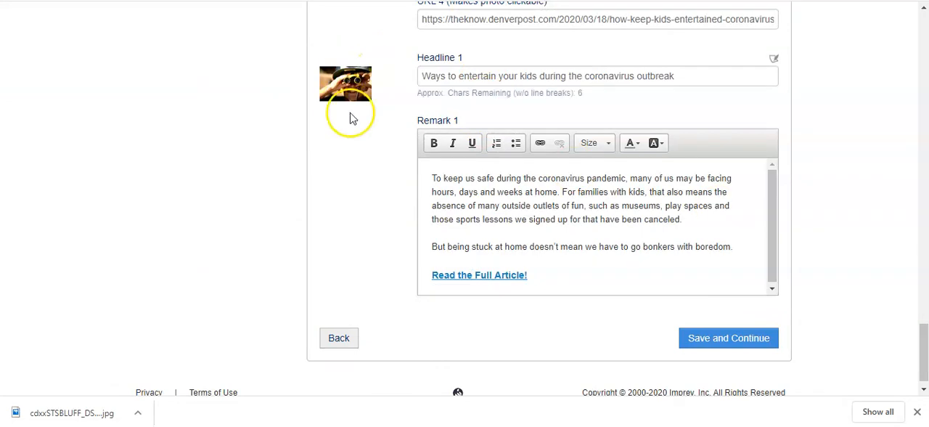
{"action": "left_click", "coordinate": [713, 336]}
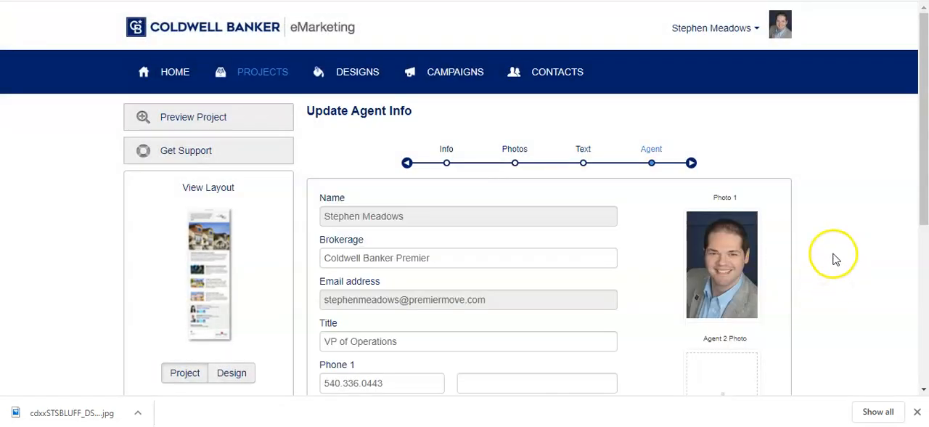
{"action": "scroll", "coordinate": [830, 253], "scroll_direction": "down", "scroll_amount": 1}
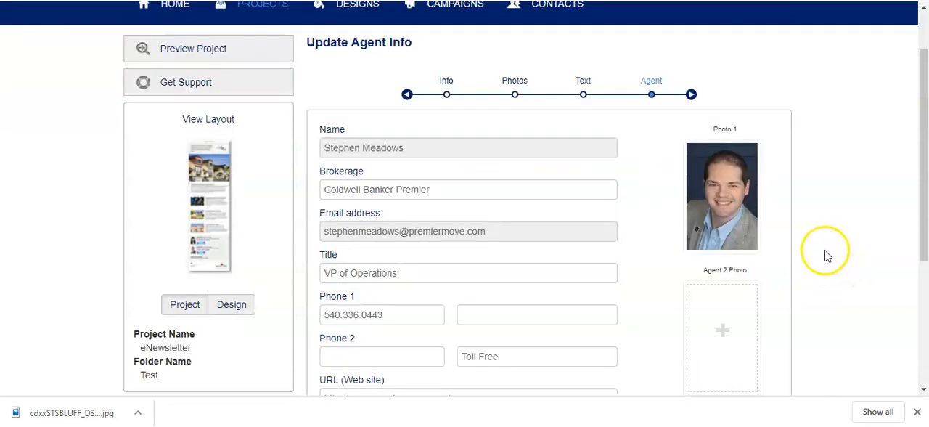
{"action": "left_click", "coordinate": [720, 328]}
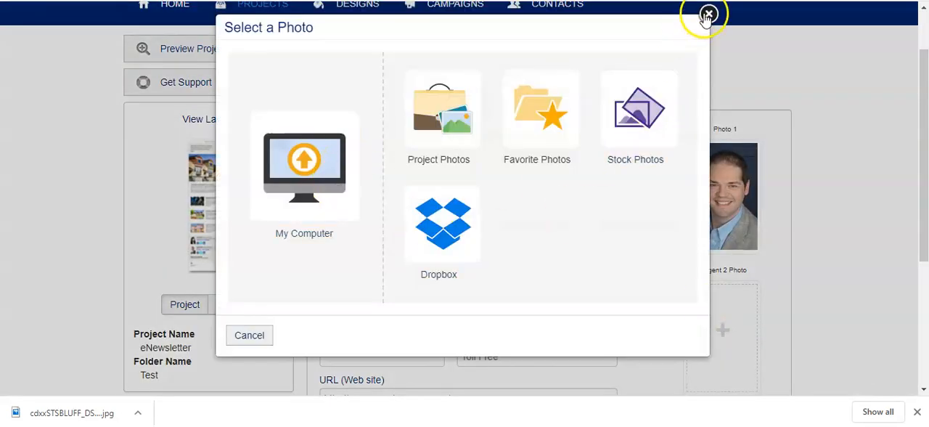
{"action": "left_click", "coordinate": [708, 14]}
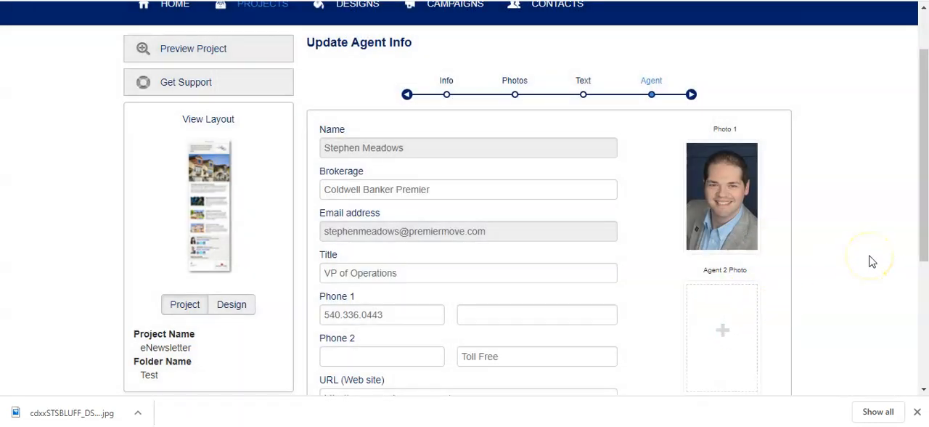
Set the phone type of Phone 1 to Mobile and save the agent info
{"action": "scroll", "coordinate": [871, 261], "scroll_direction": "down", "scroll_amount": 1}
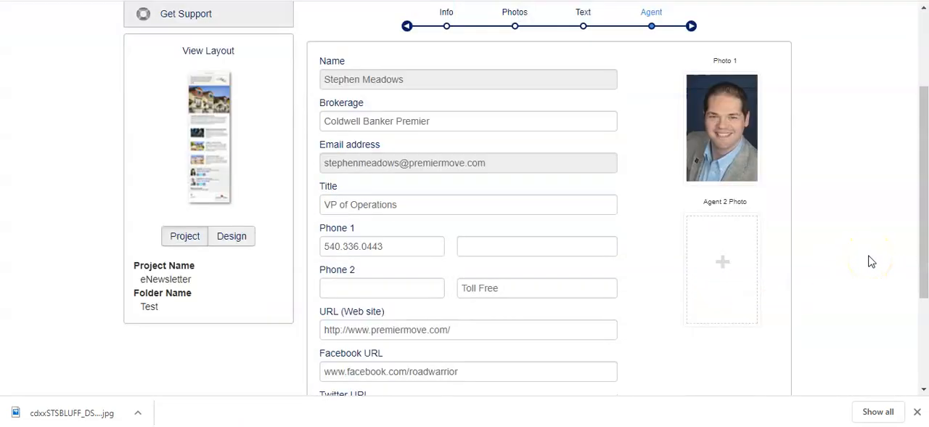
{"action": "mouse_move", "coordinate": [499, 285]}
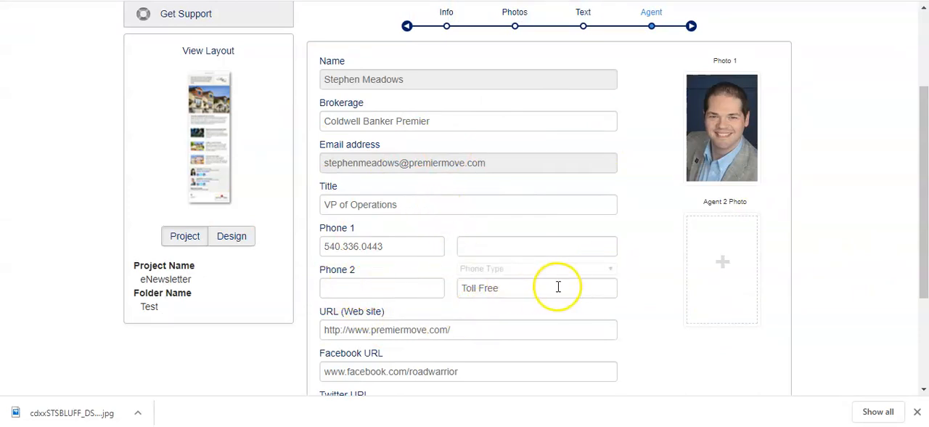
{"action": "left_click", "coordinate": [612, 268]}
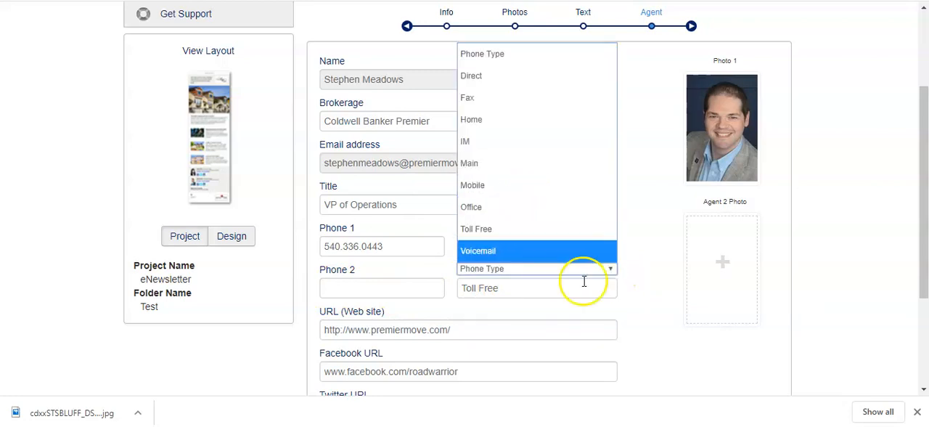
{"action": "left_click", "coordinate": [645, 292]}
{"action": "left_click", "coordinate": [508, 245]}
{"action": "left_click", "coordinate": [584, 227]}
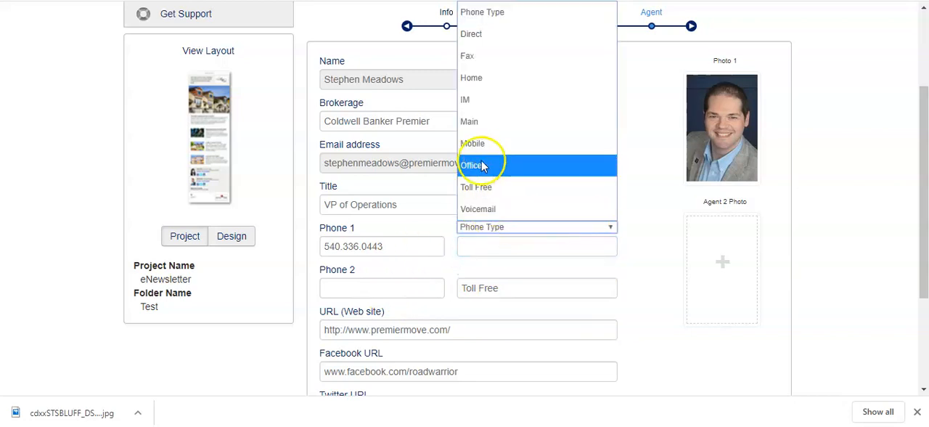
{"action": "left_click", "coordinate": [486, 145]}
{"action": "left_click", "coordinate": [385, 288]}
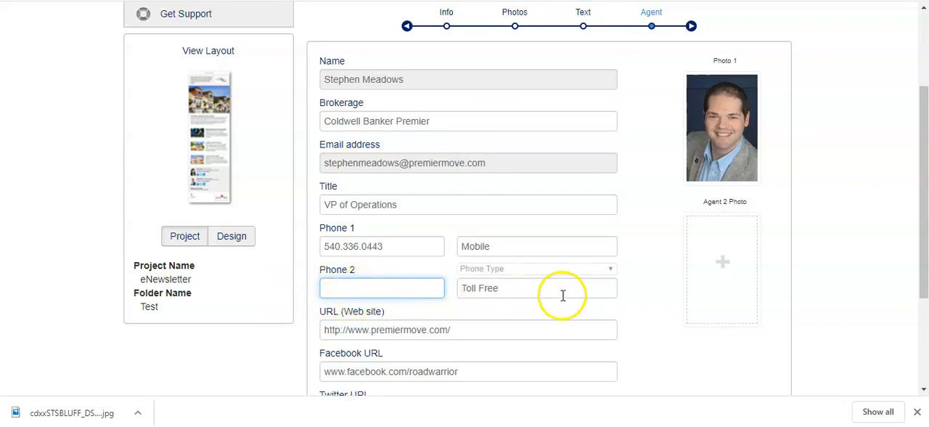
{"action": "scroll", "coordinate": [408, 312], "scroll_direction": "down", "scroll_amount": 3}
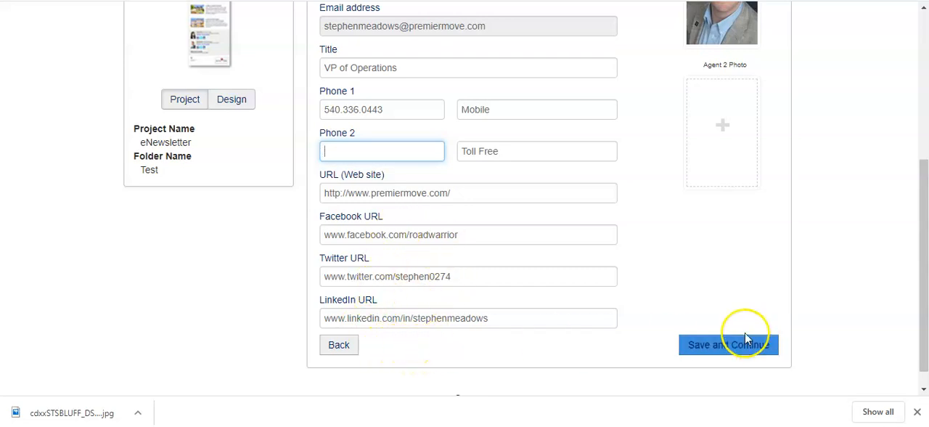
{"action": "left_click", "coordinate": [725, 347]}
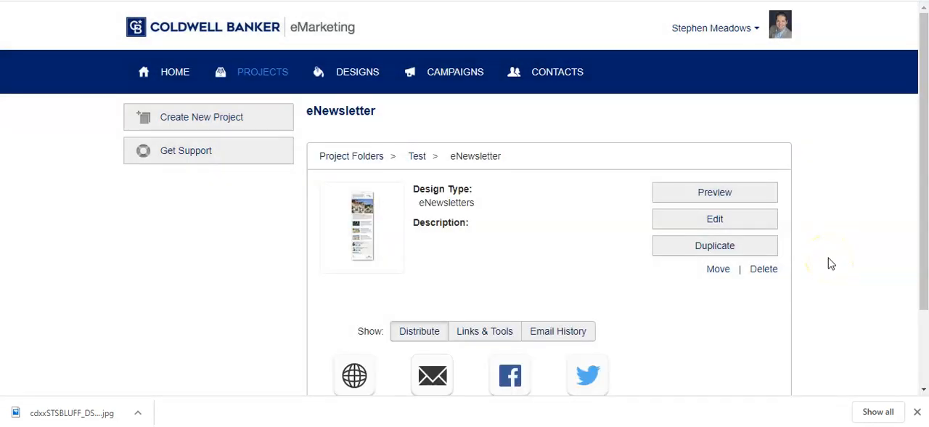
Preview the finished eNewsletter from the introduction through the articles, agent contact block and footer, and close the preview
{"action": "left_click", "coordinate": [696, 191]}
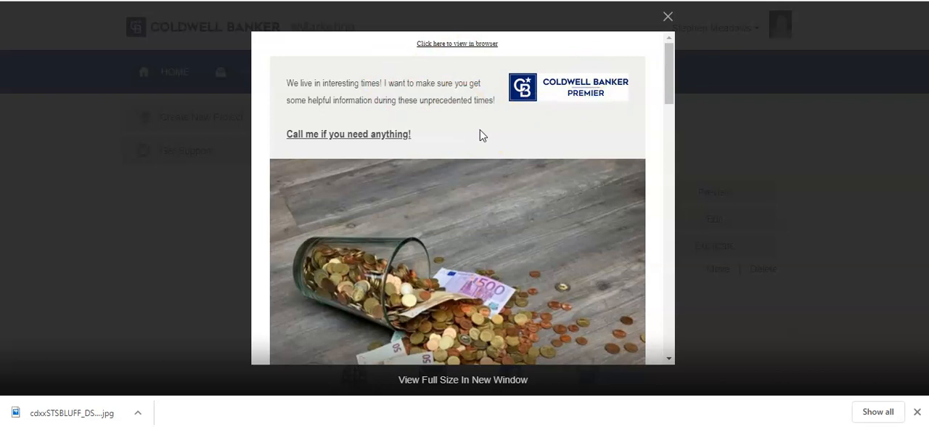
{"action": "scroll", "coordinate": [479, 135], "scroll_direction": "down", "scroll_amount": 3}
{"action": "scroll", "coordinate": [481, 159], "scroll_direction": "down", "scroll_amount": 5}
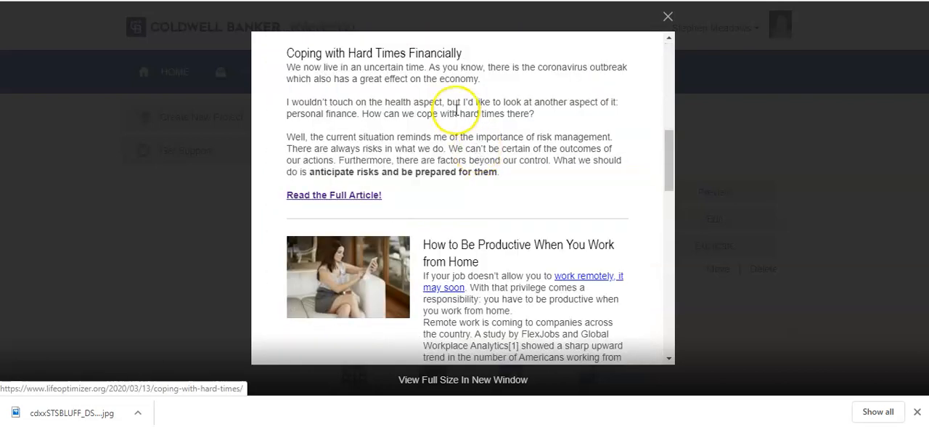
{"action": "scroll", "coordinate": [452, 114], "scroll_direction": "down", "scroll_amount": 3}
{"action": "scroll", "coordinate": [473, 129], "scroll_direction": "down", "scroll_amount": 3}
{"action": "scroll", "coordinate": [474, 133], "scroll_direction": "down", "scroll_amount": 4}
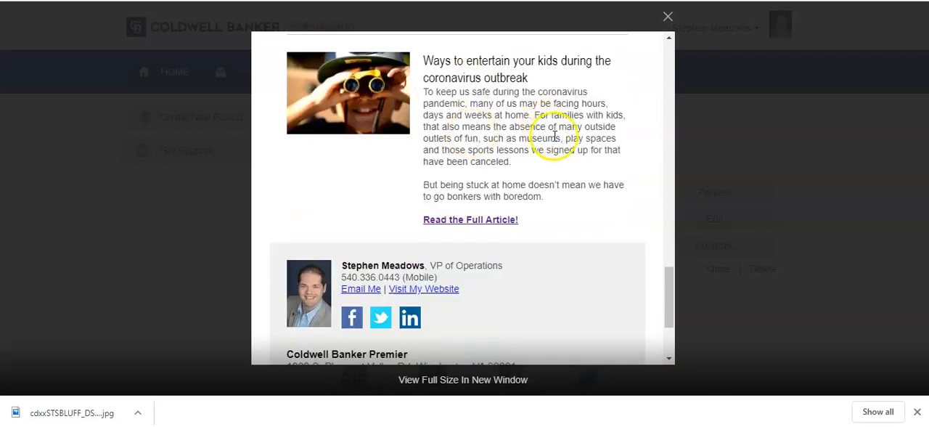
{"action": "scroll", "coordinate": [551, 132], "scroll_direction": "up", "scroll_amount": 1}
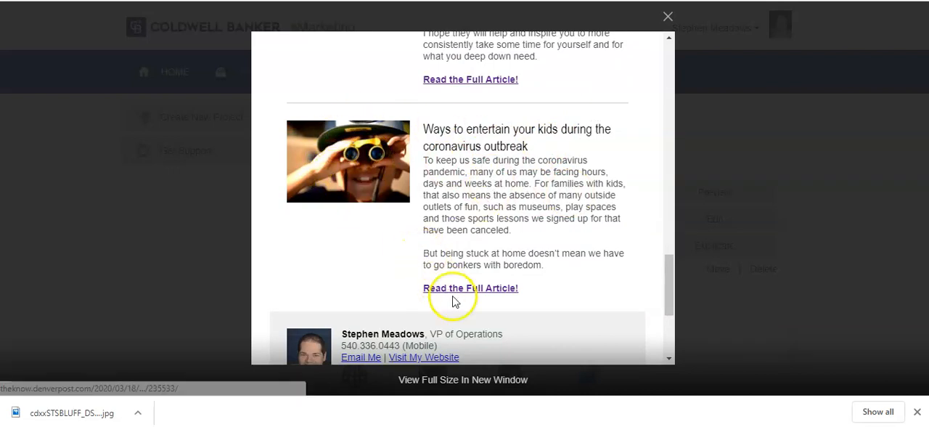
{"action": "scroll", "coordinate": [560, 245], "scroll_direction": "down", "scroll_amount": 2}
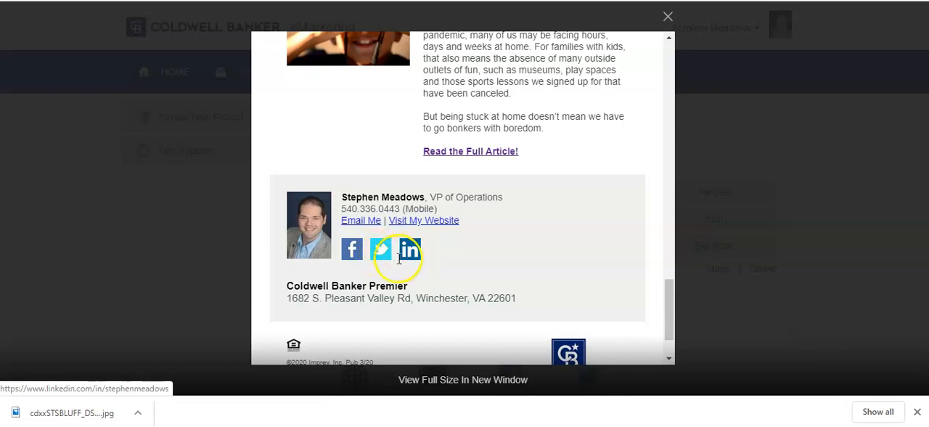
{"action": "scroll", "coordinate": [353, 251], "scroll_direction": "down", "scroll_amount": 1}
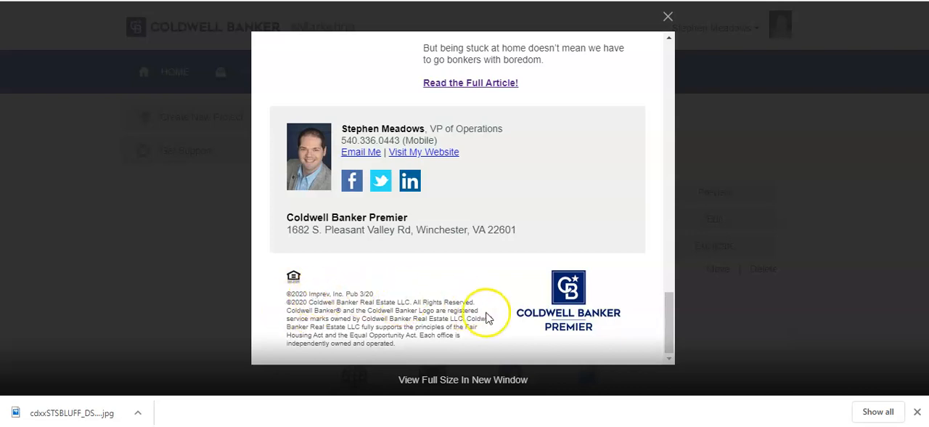
{"action": "scroll", "coordinate": [537, 319], "scroll_direction": "up", "scroll_amount": 15}
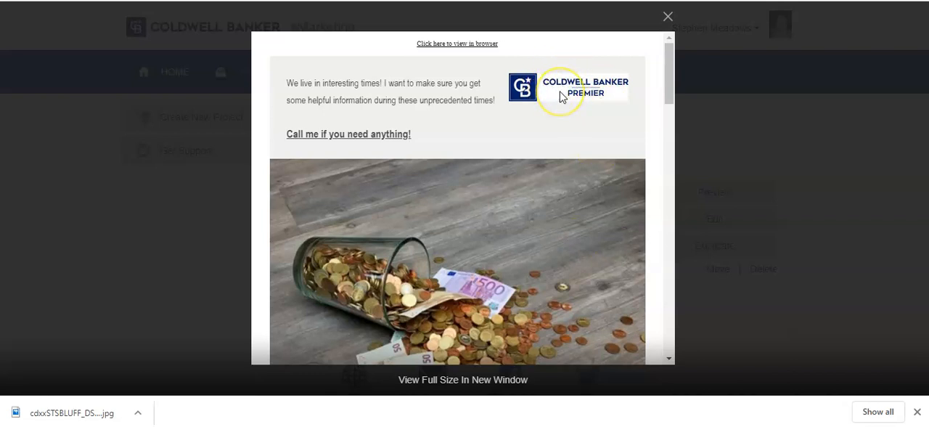
{"action": "left_click", "coordinate": [668, 16]}
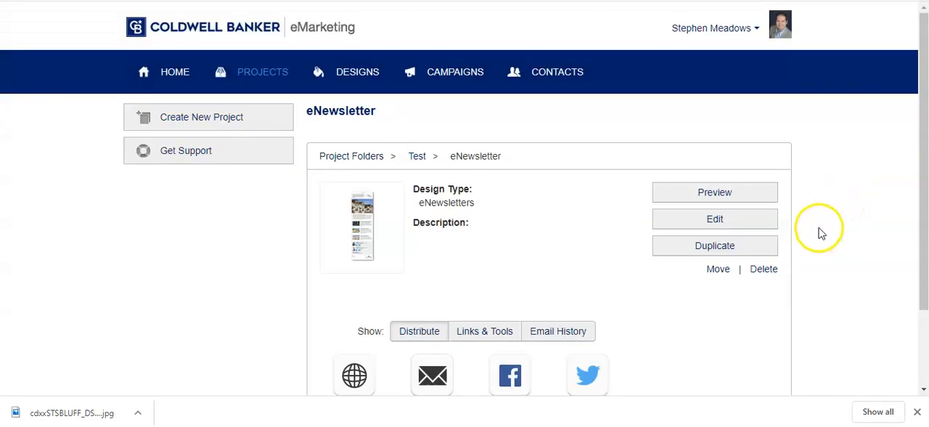
Distribute the eNewsletter by email using the Send to Self option
{"action": "scroll", "coordinate": [814, 225], "scroll_direction": "down", "scroll_amount": 2}
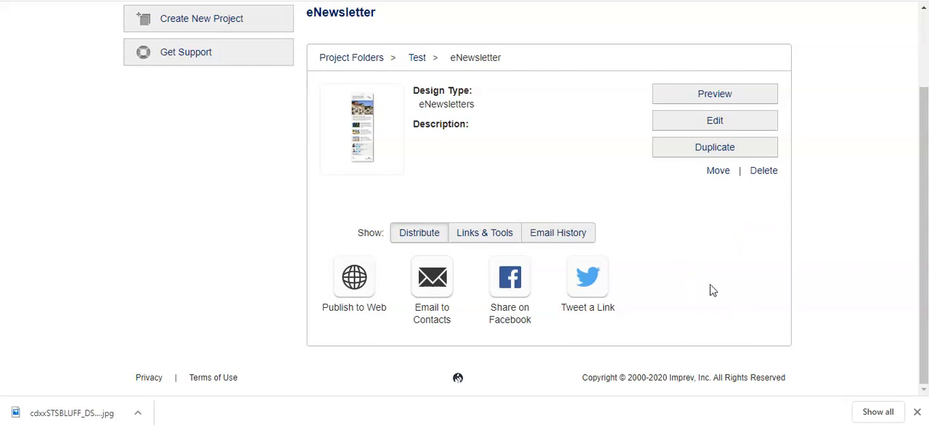
{"action": "left_click", "coordinate": [426, 283]}
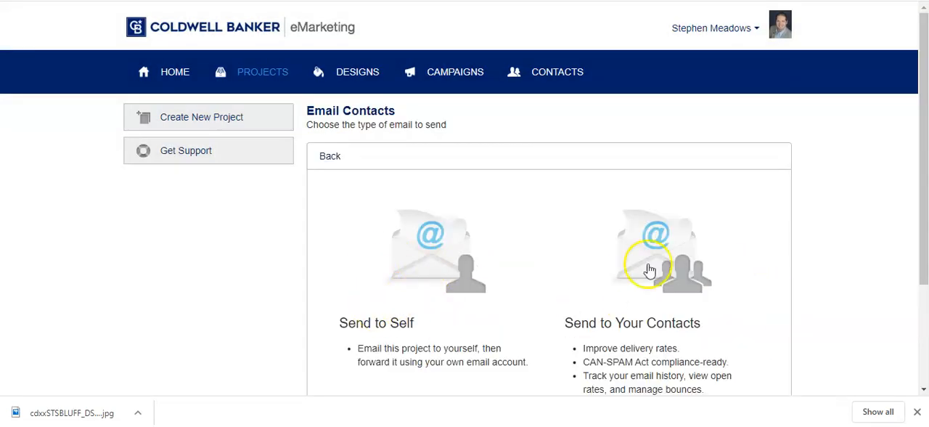
{"action": "scroll", "coordinate": [758, 281], "scroll_direction": "down", "scroll_amount": 2}
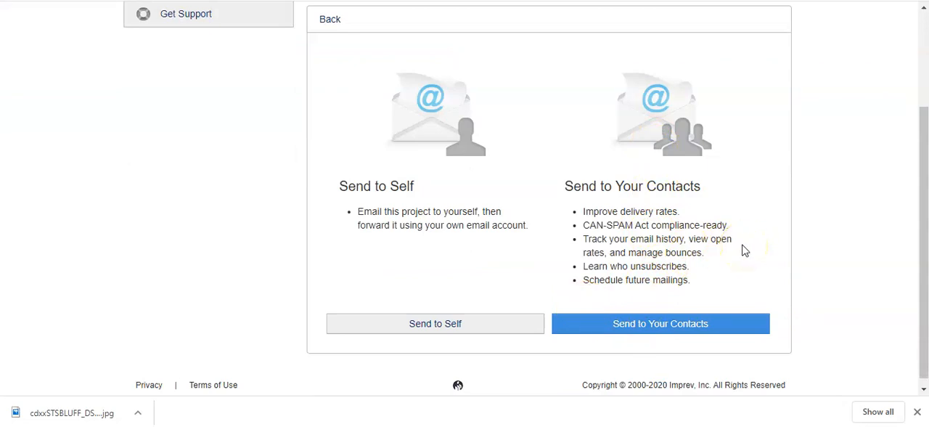
{"action": "left_click", "coordinate": [438, 331]}
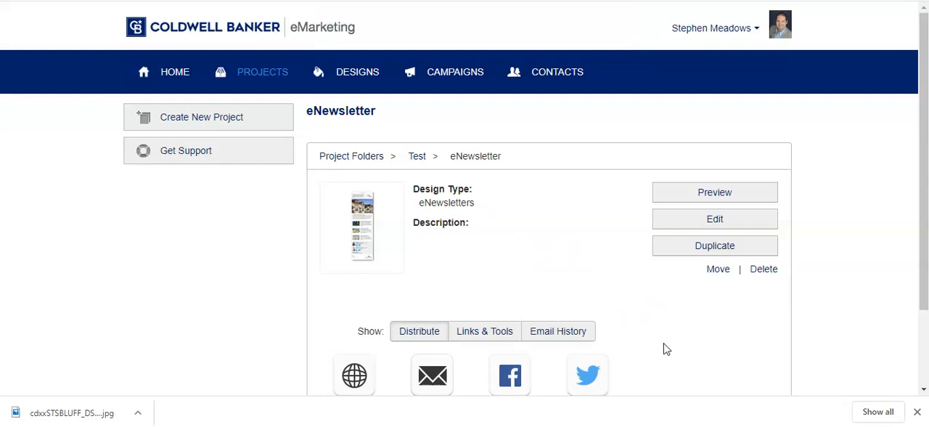
{"action": "scroll", "coordinate": [657, 316], "scroll_direction": "down", "scroll_amount": 3}
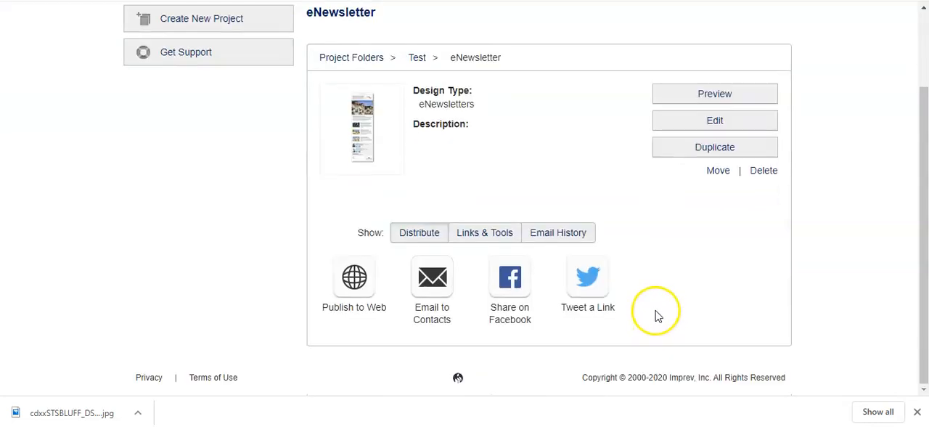
{"action": "scroll", "coordinate": [646, 313], "scroll_direction": "up", "scroll_amount": 3}
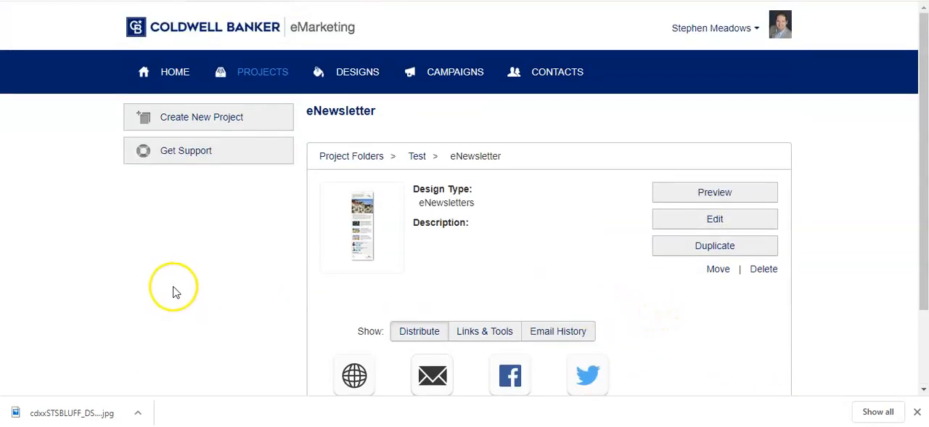